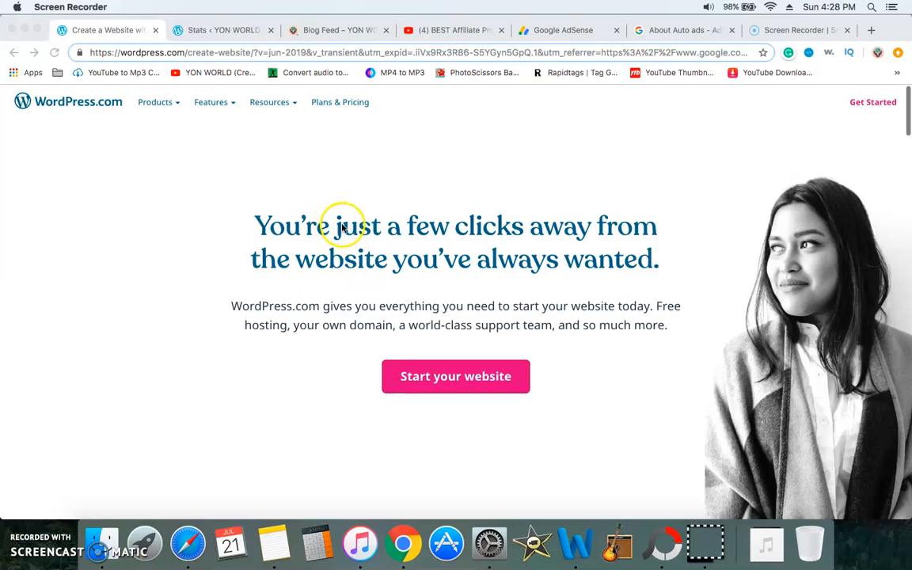
- Start a new blog post from the published posts list of the YON WORLD WordPress site
{"action": "left_click", "coordinate": [210, 29]}
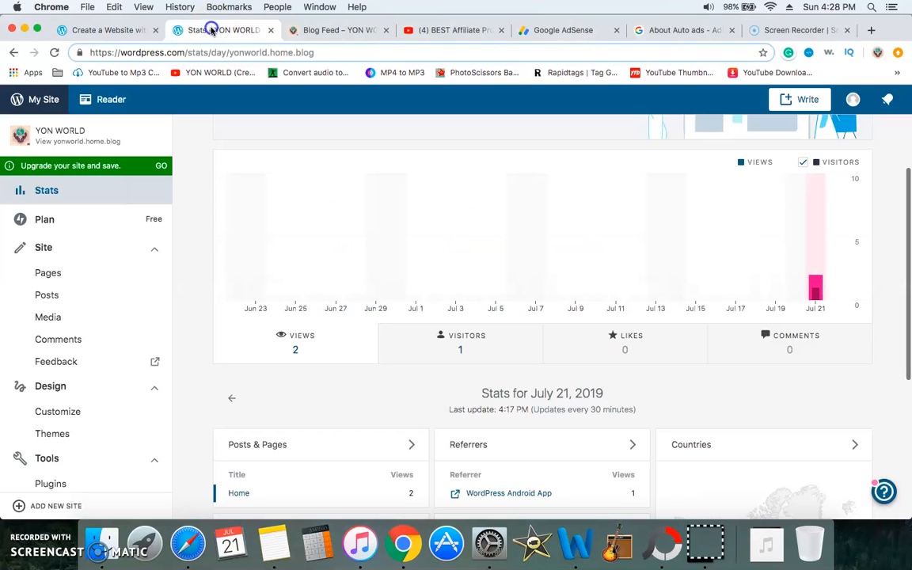
{"action": "mouse_move", "coordinate": [377, 240]}
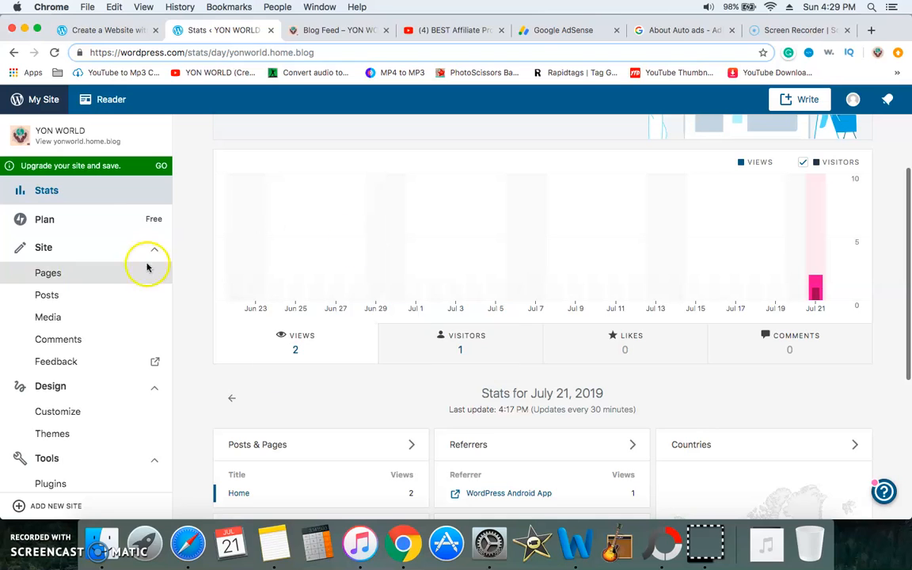
{"action": "left_click", "coordinate": [47, 294]}
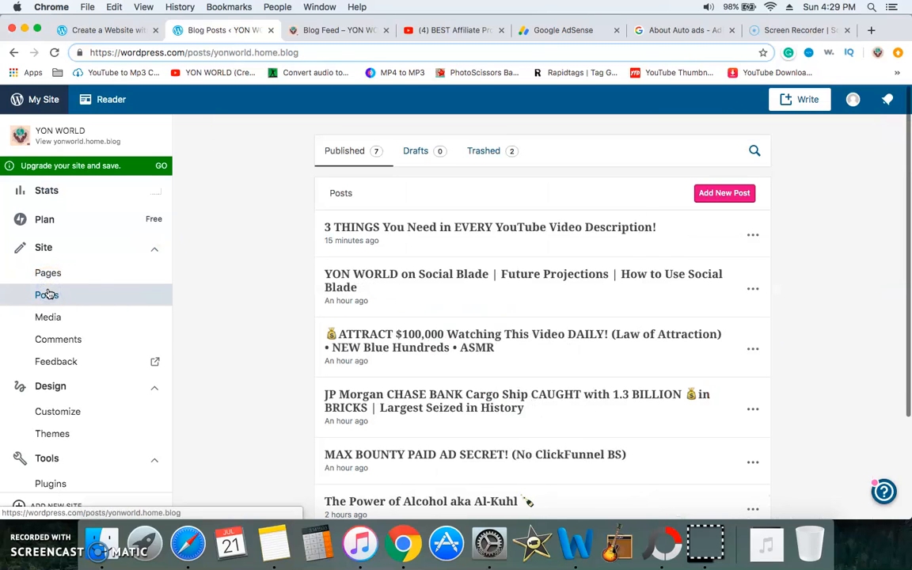
{"action": "scroll", "coordinate": [439, 276], "scroll_direction": "down", "scroll_amount": 4}
{"action": "scroll", "coordinate": [441, 276], "scroll_direction": "up", "scroll_amount": 4}
{"action": "left_click", "coordinate": [473, 237]}
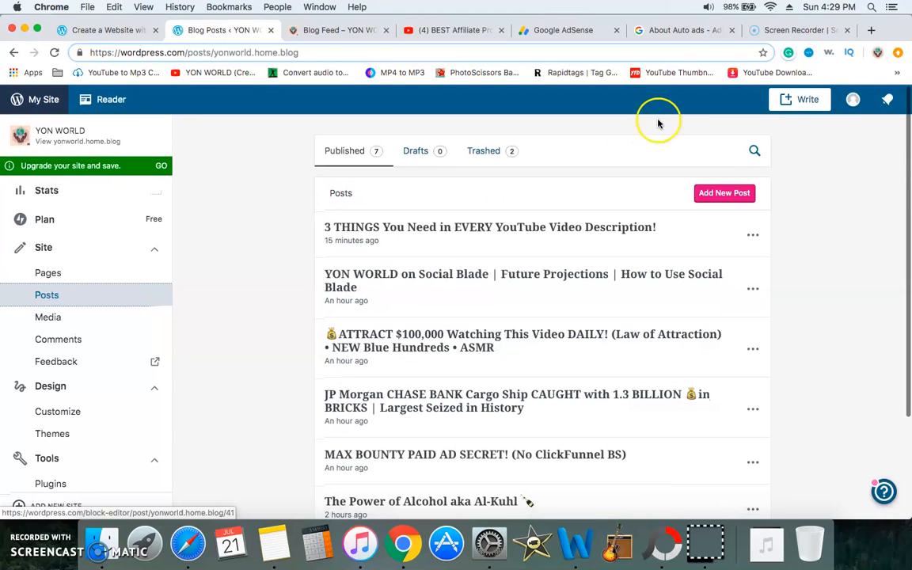
{"action": "left_click", "coordinate": [726, 193]}
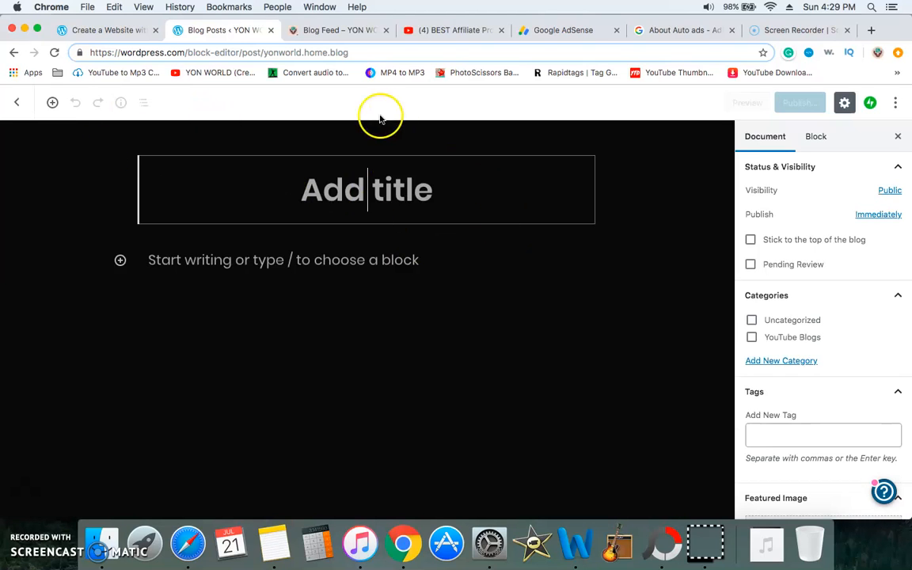
- Switch to the YouTube video about the best affiliate product on Max Bounty and copy its full title, including the emoji
{"action": "left_click", "coordinate": [433, 31]}
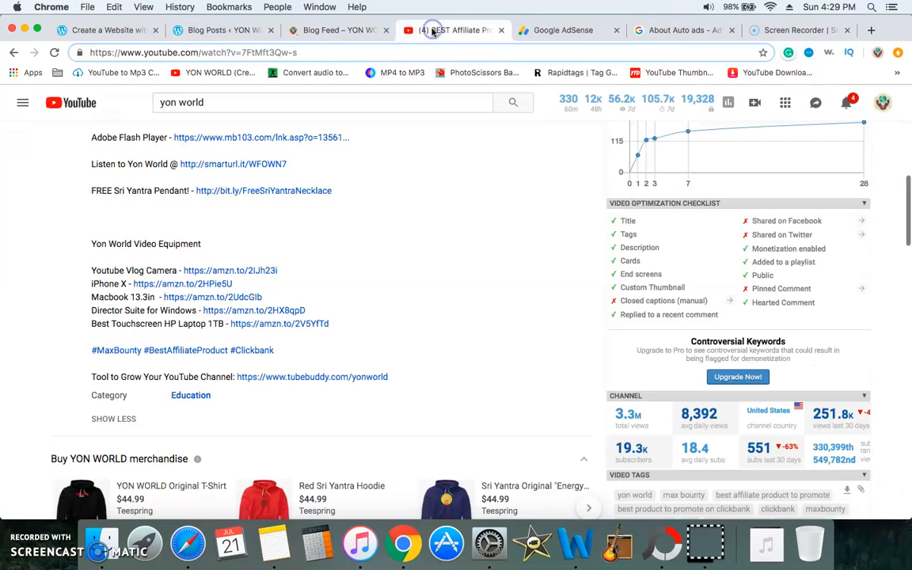
{"action": "scroll", "coordinate": [184, 362], "scroll_direction": "up", "scroll_amount": 5}
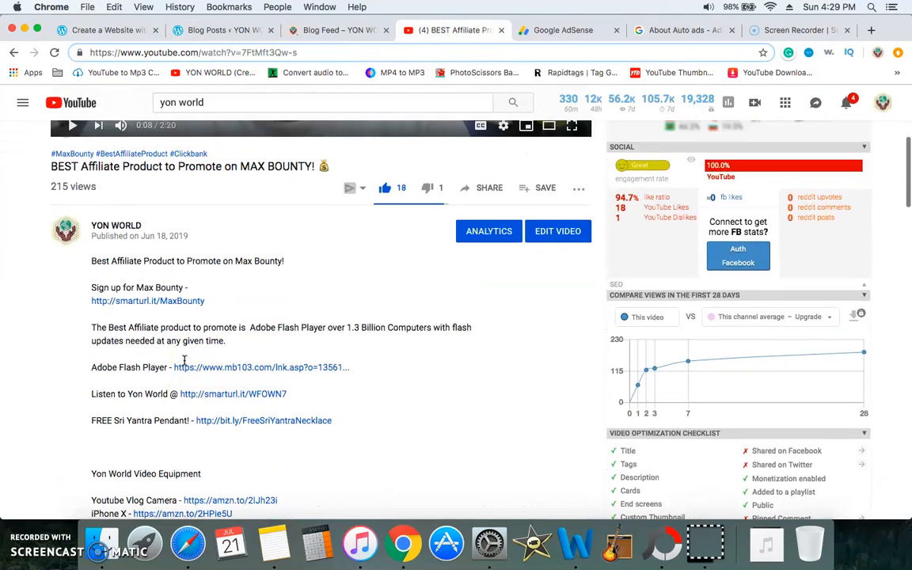
{"action": "scroll", "coordinate": [184, 362], "scroll_direction": "up", "scroll_amount": 5}
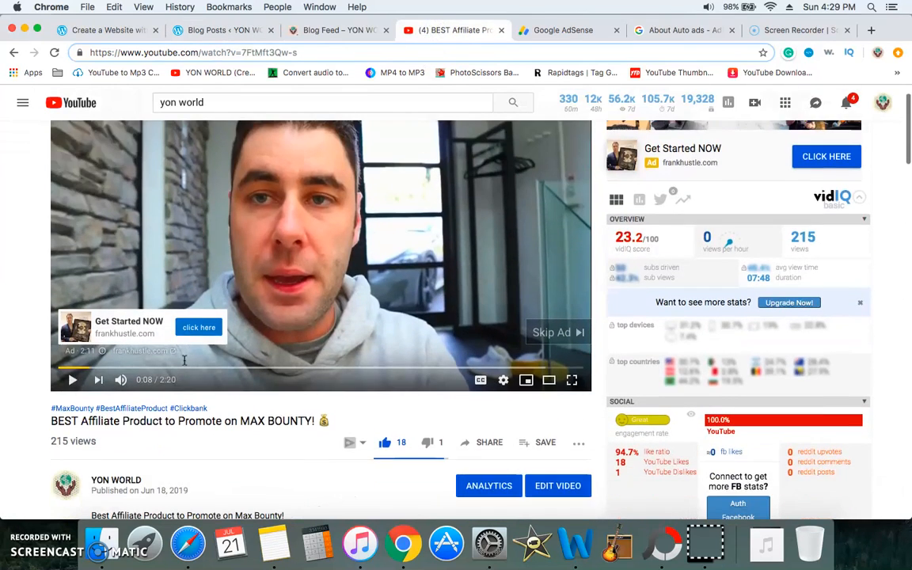
{"action": "scroll", "coordinate": [176, 348], "scroll_direction": "down", "scroll_amount": 1}
{"action": "scroll", "coordinate": [177, 348], "scroll_direction": "down", "scroll_amount": 3}
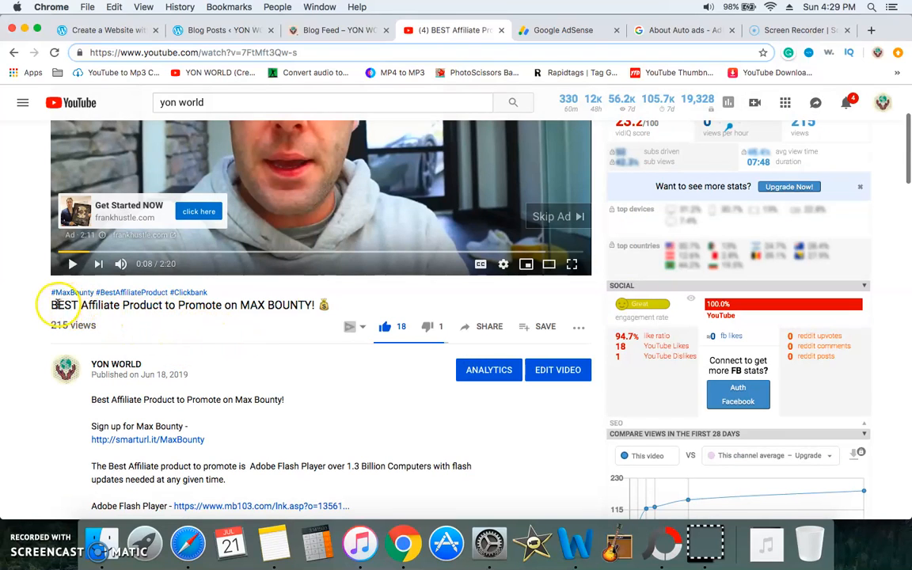
{"action": "left_click_drag", "start_coordinate": [54, 305], "coordinate": [325, 306]}
{"action": "key", "text": "super+c"}
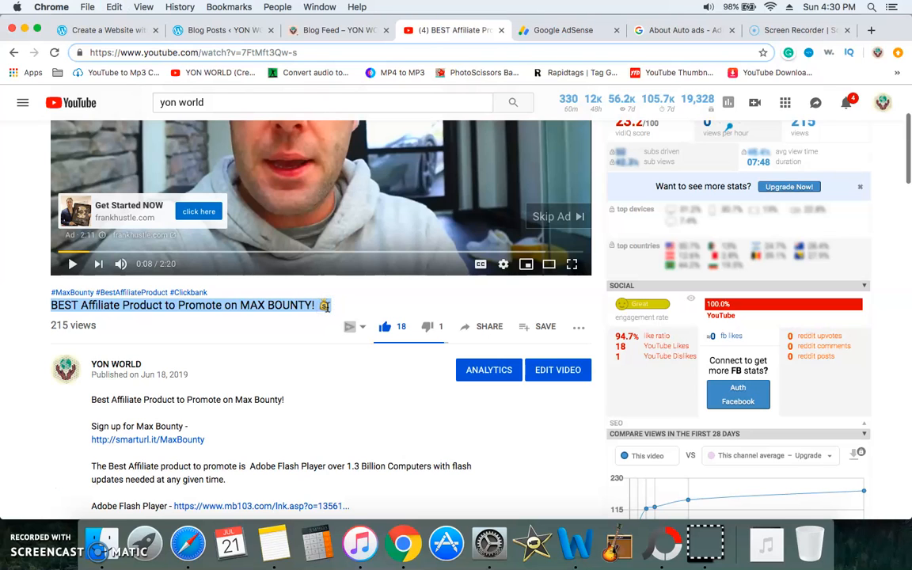
- Return to the WordPress post editor and paste "BEST Affiliate Product to Promote on MAX BOUNTY! 💰" as the post title
{"action": "left_click", "coordinate": [120, 32]}
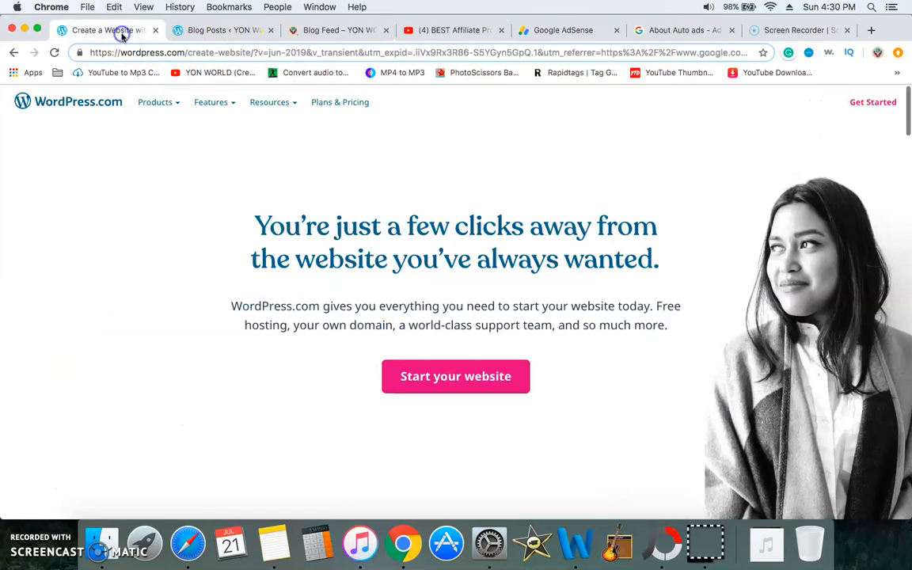
{"action": "left_click", "coordinate": [184, 32]}
{"action": "left_click", "coordinate": [240, 210]}
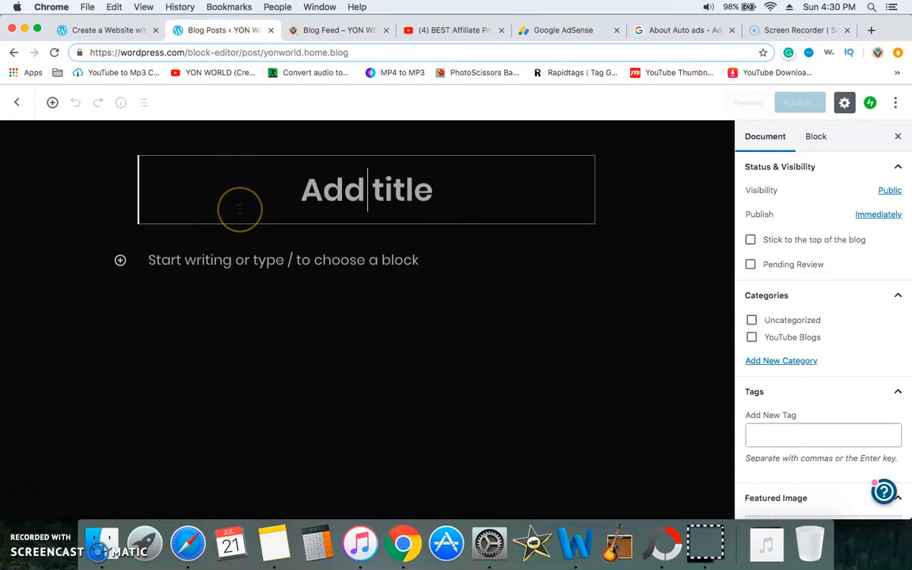
{"action": "key", "text": "super+v"}
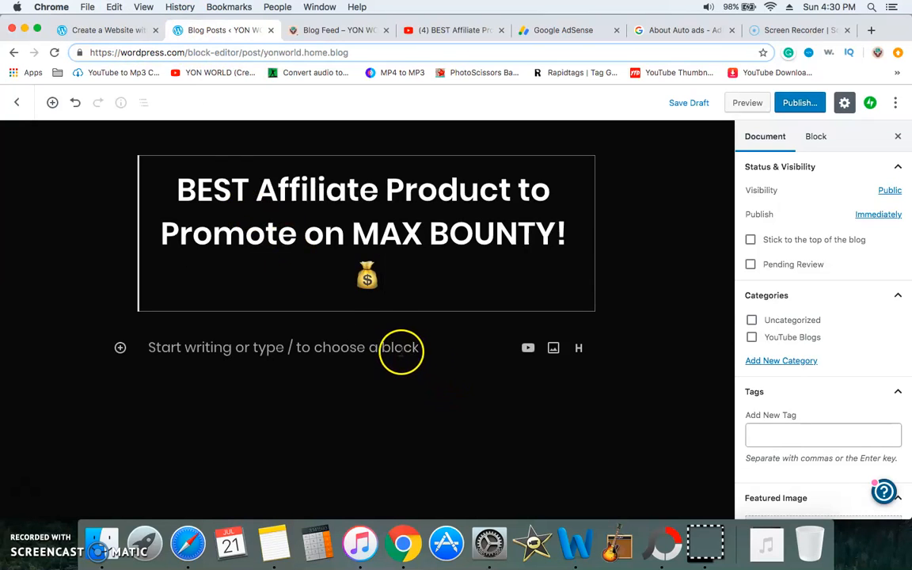
- Add a YouTube embed block below the post title
{"action": "left_click", "coordinate": [399, 351]}
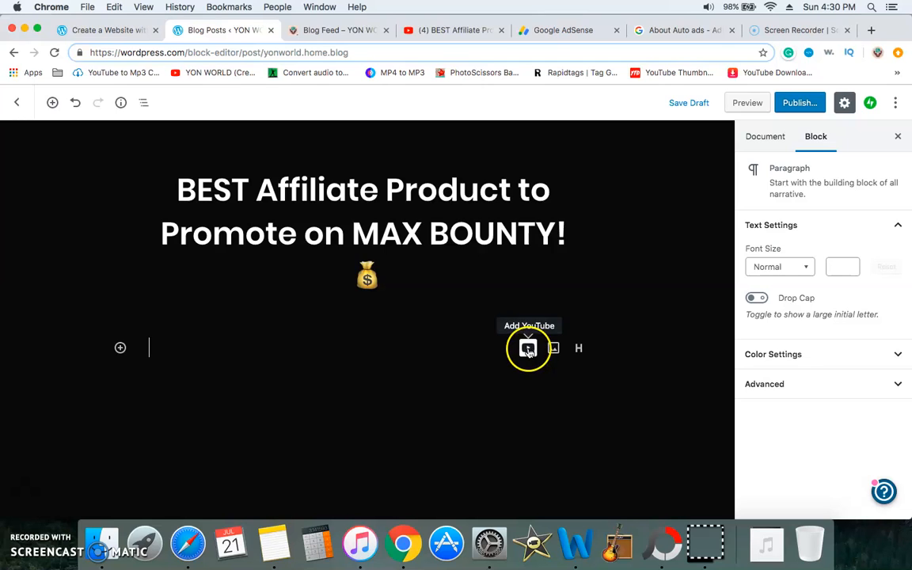
{"action": "left_click", "coordinate": [120, 347]}
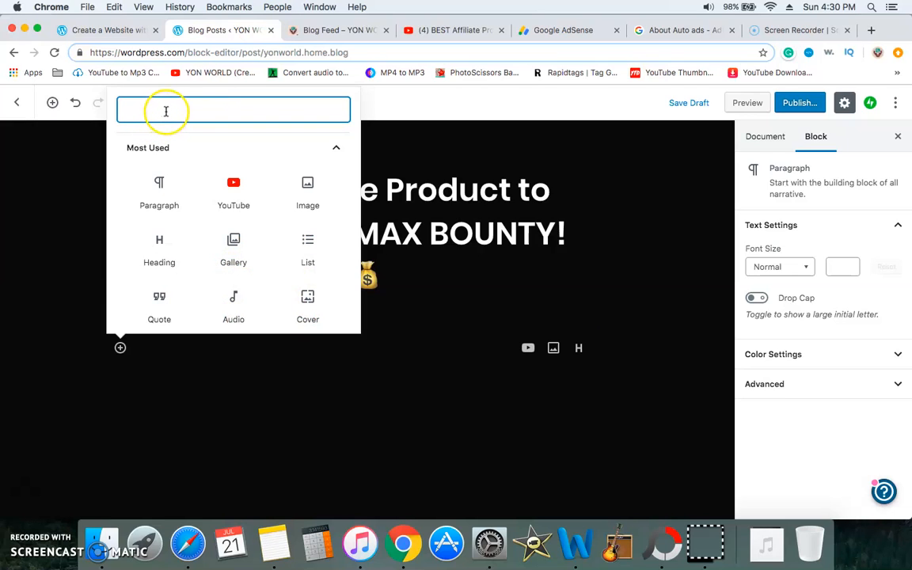
{"action": "left_click", "coordinate": [233, 187]}
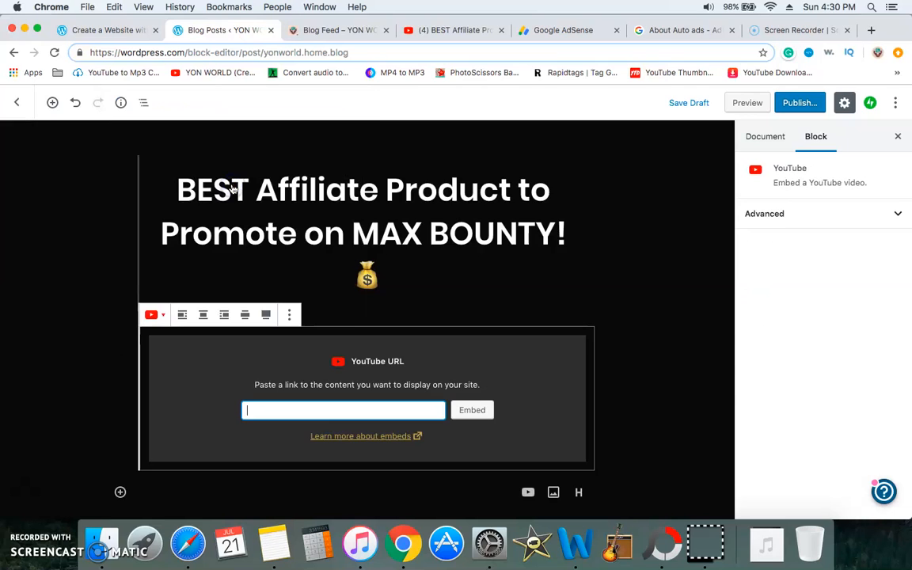
{"action": "left_click", "coordinate": [422, 30]}
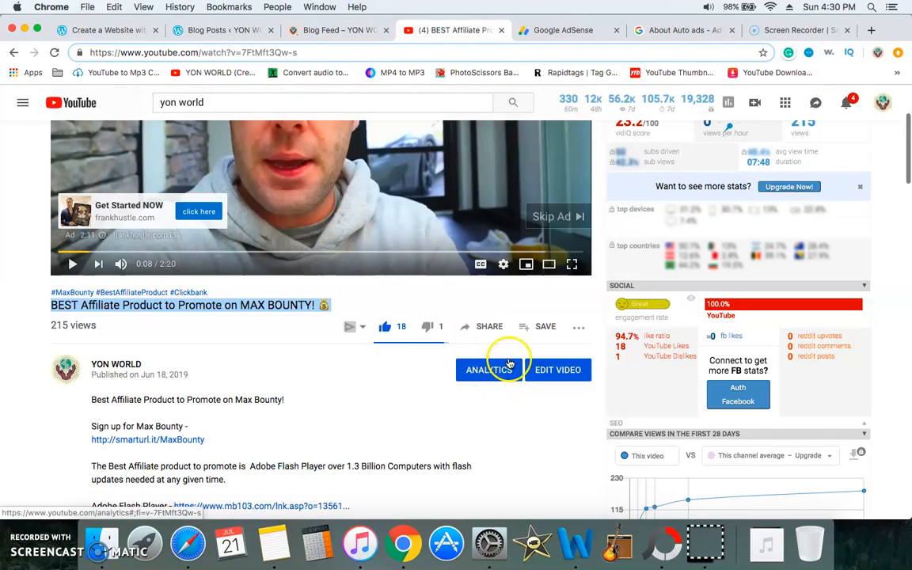
{"action": "left_click", "coordinate": [485, 327]}
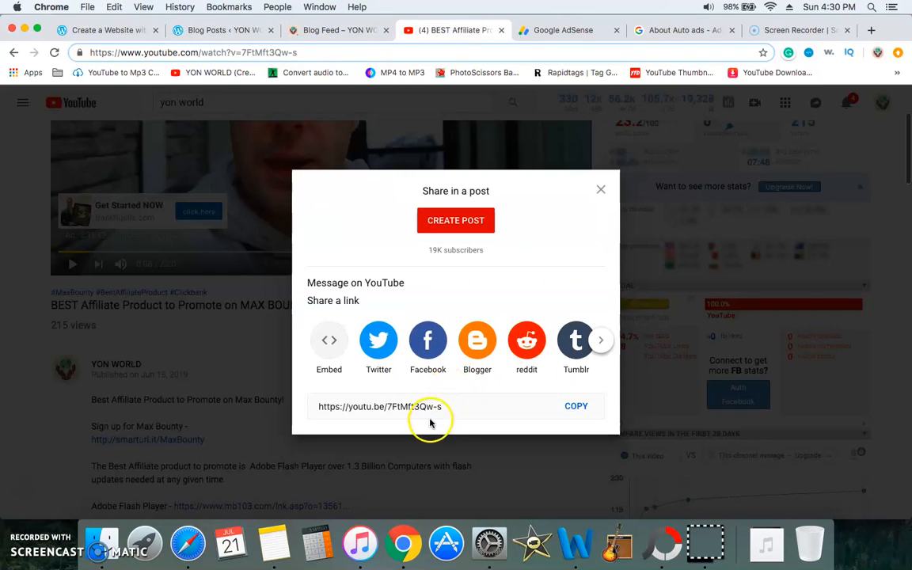
{"action": "left_click", "coordinate": [579, 405]}
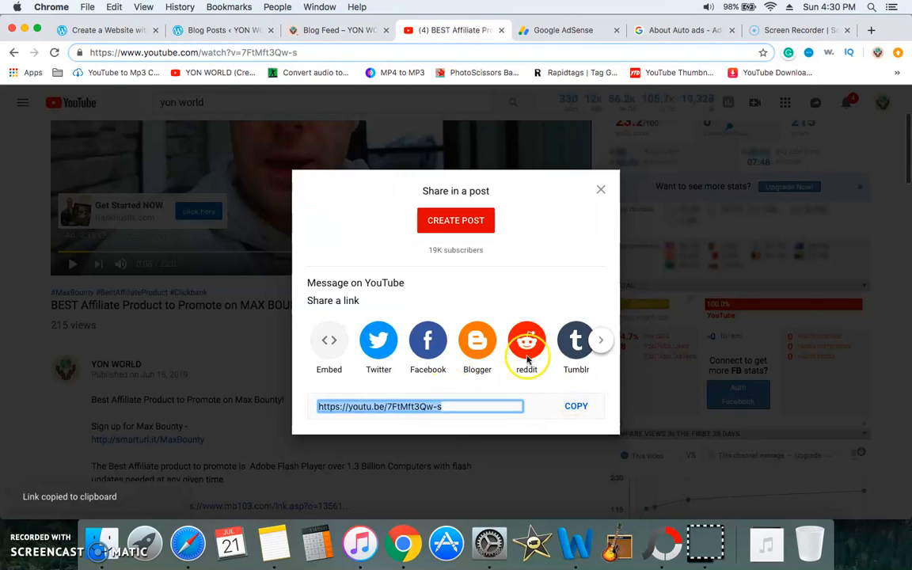
{"action": "left_click", "coordinate": [212, 32]}
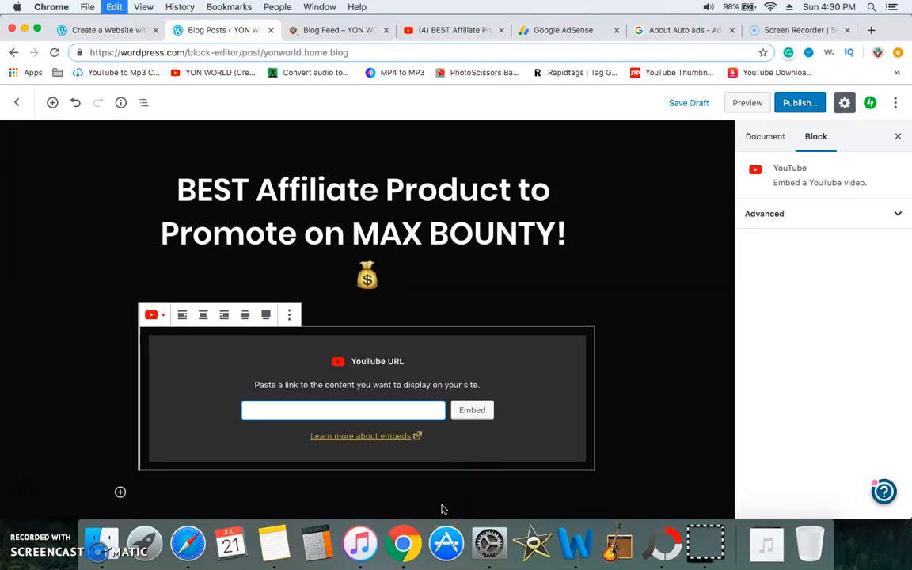
{"action": "left_click", "coordinate": [469, 410]}
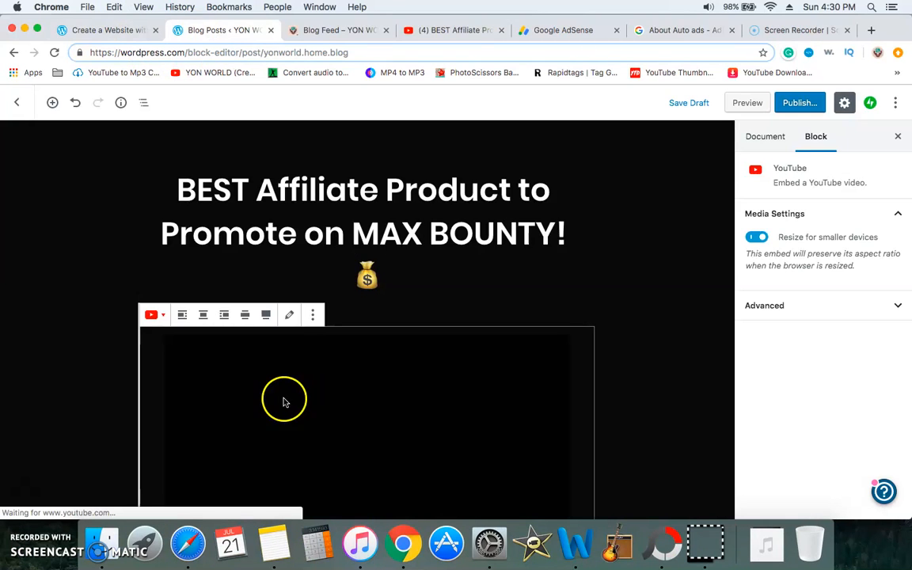
- Caption the embedded video "NEW VIDEO ON YON WORLD!!!! |"
{"action": "scroll", "coordinate": [266, 400], "scroll_direction": "down", "scroll_amount": 2}
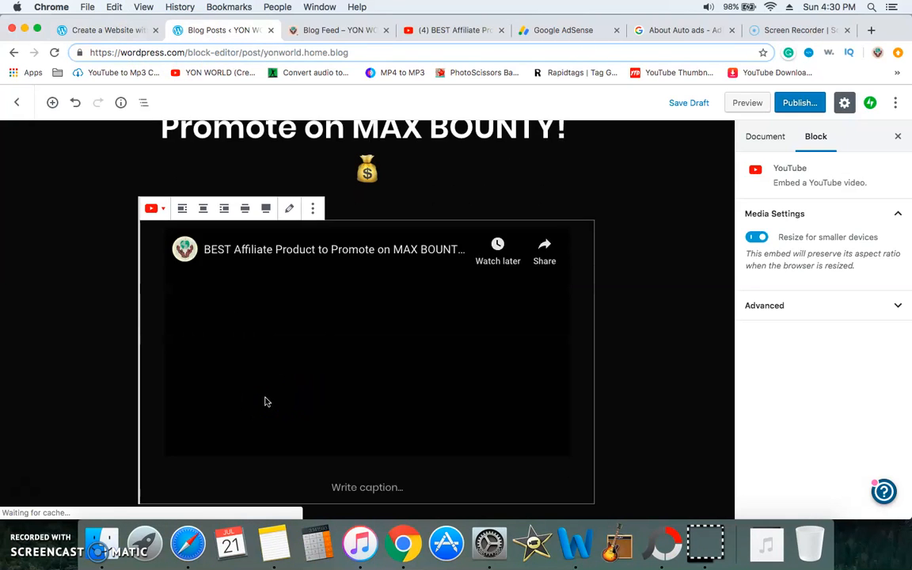
{"action": "left_click", "coordinate": [403, 492]}
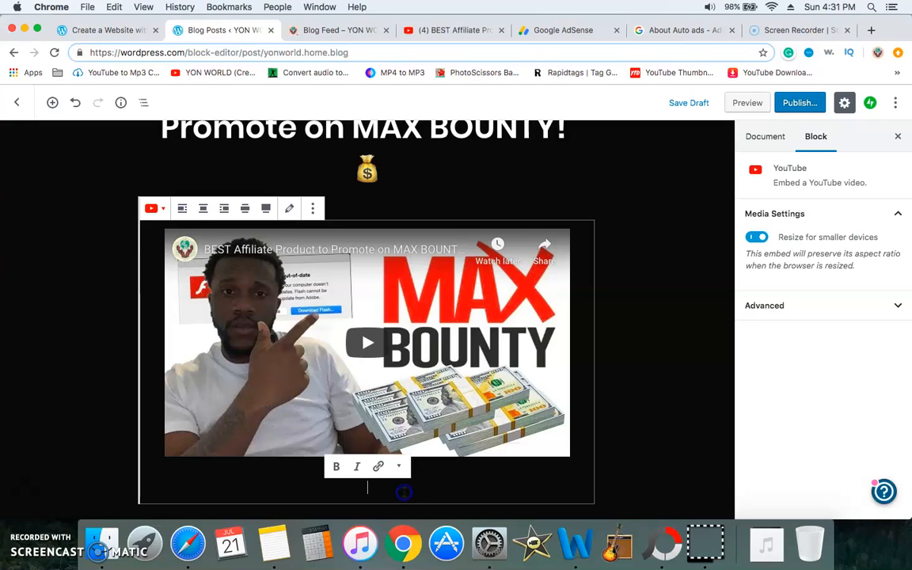
{"action": "type", "text": "NEW"}
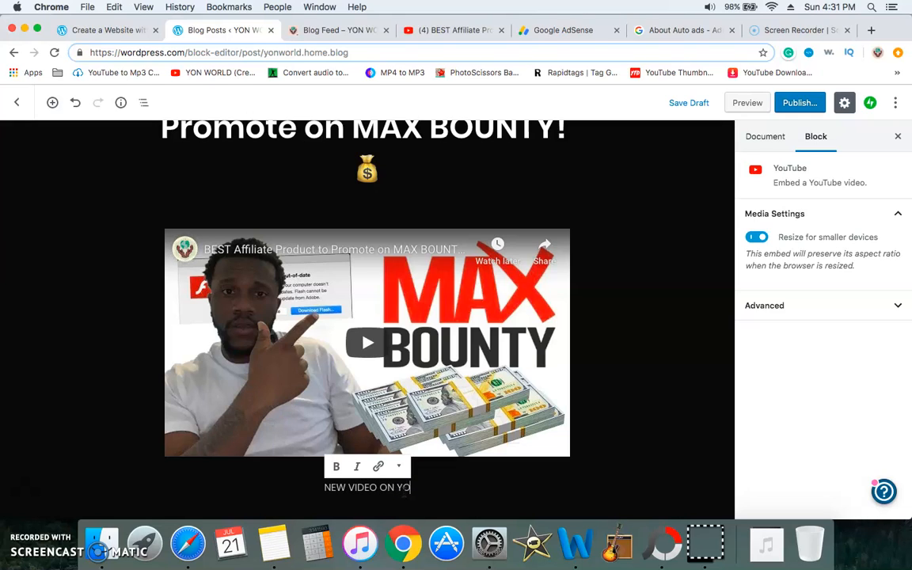
{"action": "type", "text": "VIDEO ON YON WORLD"}
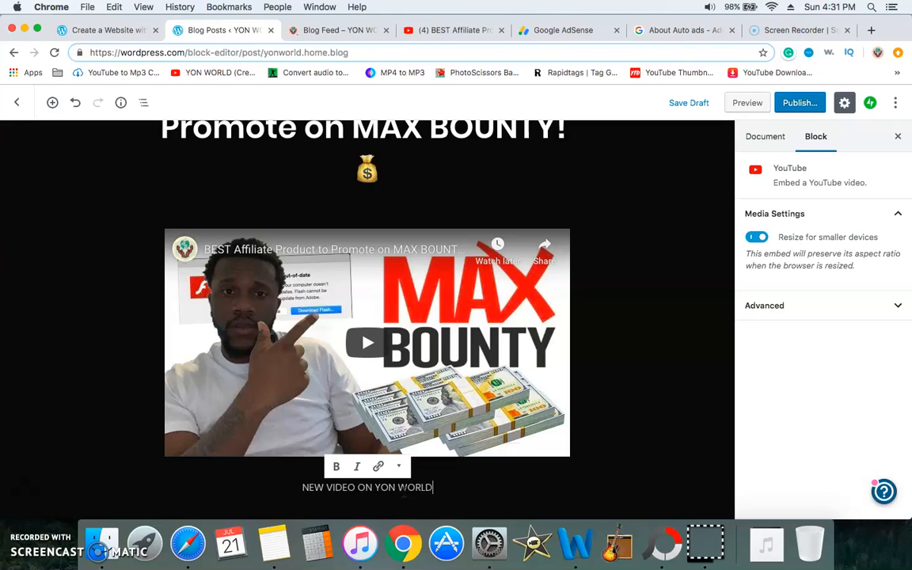
{"action": "type", "text": "!!!! |"}
{"action": "left_click", "coordinate": [434, 358]}
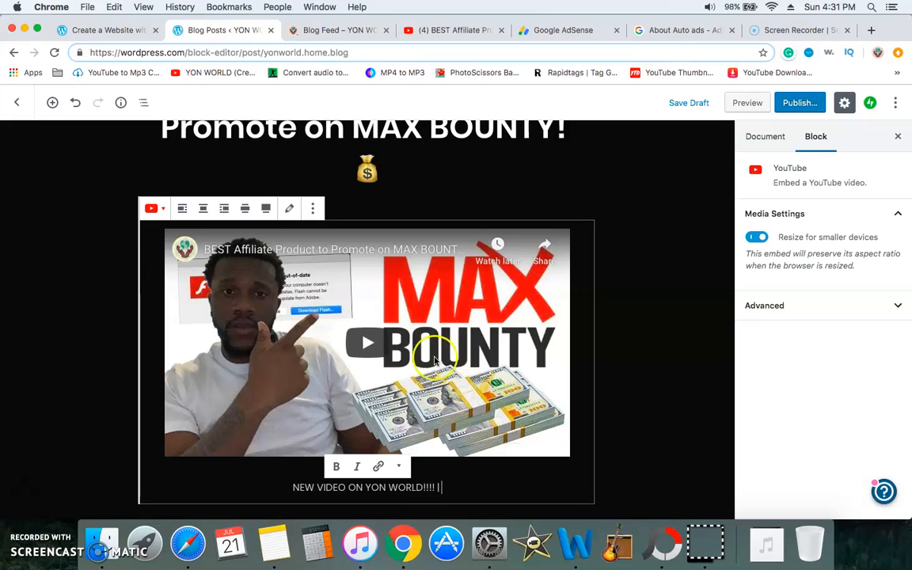
- Copy the post title and append it to the end of the video caption
{"action": "scroll", "coordinate": [407, 296], "scroll_direction": "up", "scroll_amount": 3}
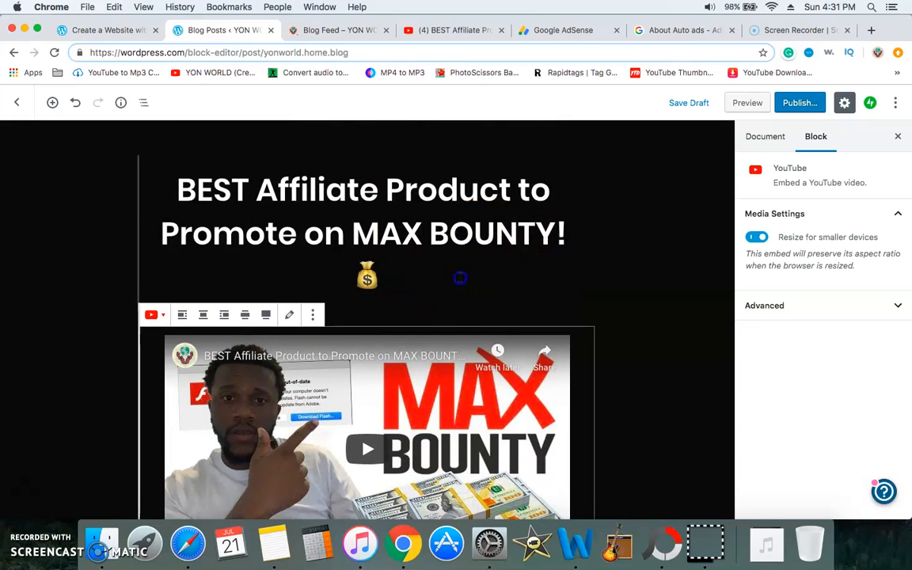
{"action": "left_click_drag", "start_coordinate": [460, 277], "coordinate": [168, 157]}
{"action": "key", "text": "super+c"}
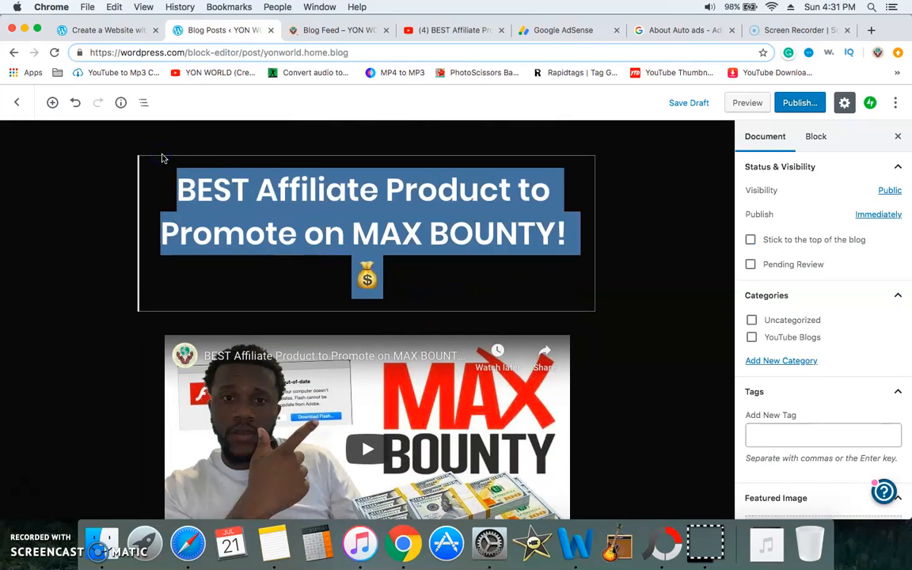
{"action": "scroll", "coordinate": [162, 159], "scroll_direction": "down", "scroll_amount": 4}
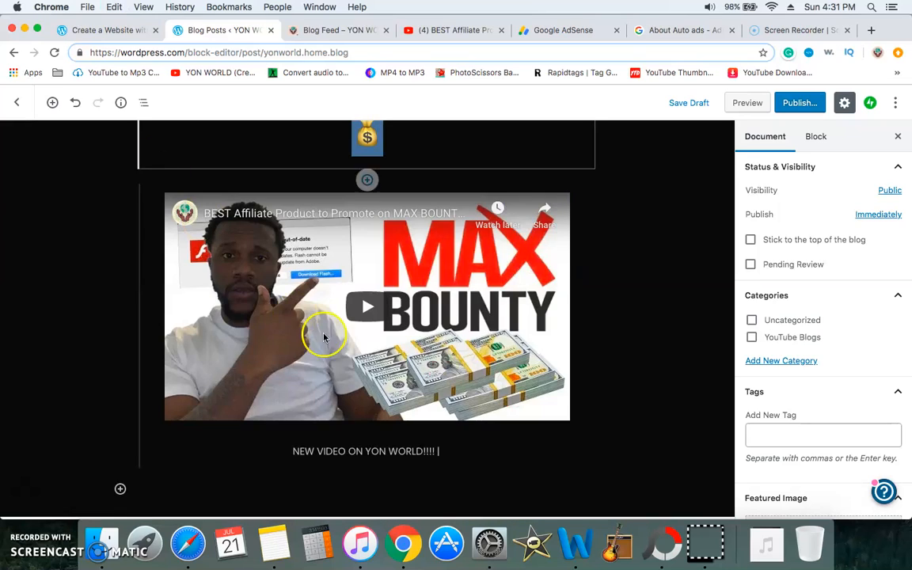
{"action": "left_click", "coordinate": [458, 452]}
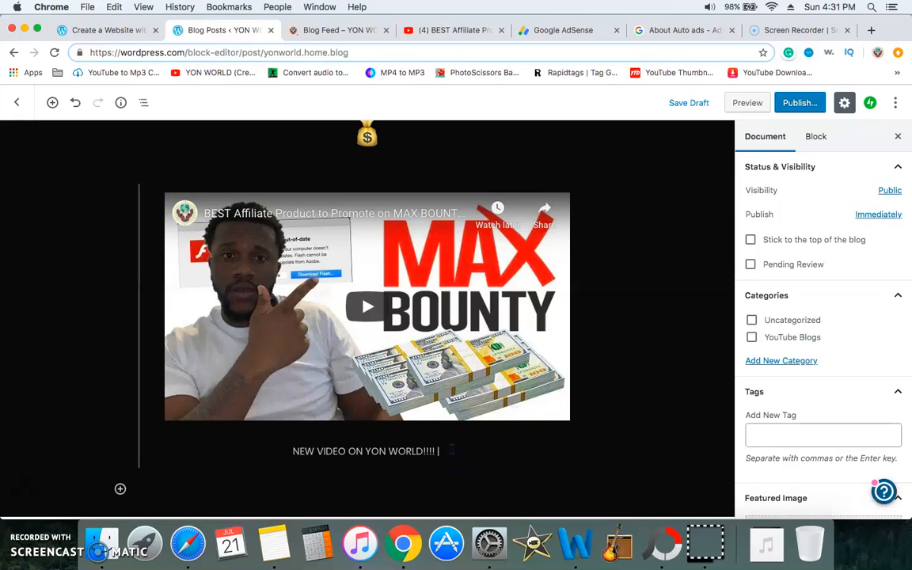
{"action": "left_click", "coordinate": [451, 449]}
{"action": "key", "text": "super+v"}
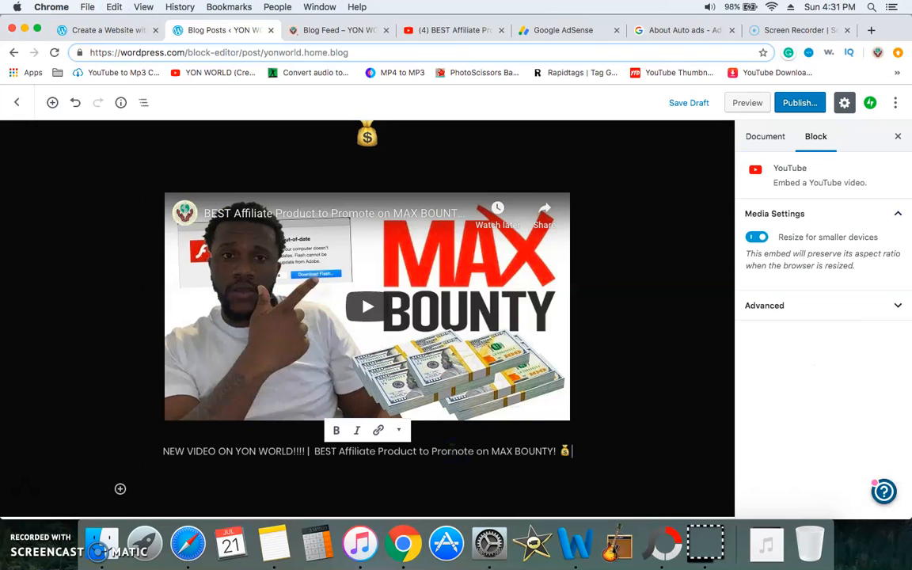
- Copy the YouTube video's full description and paste it into a new paragraph below the embedded video
{"action": "left_click", "coordinate": [209, 488]}
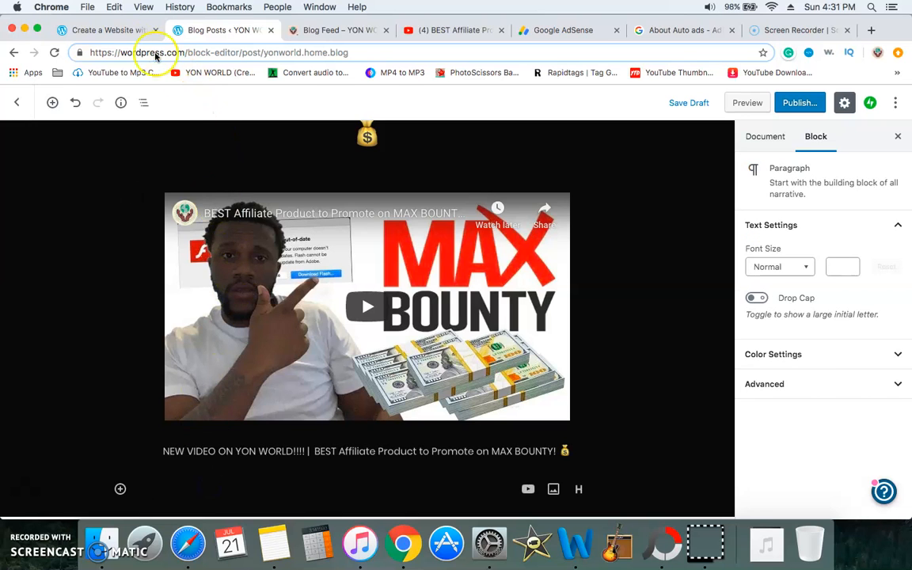
{"action": "left_click", "coordinate": [418, 30]}
{"action": "key", "text": "Escape"}
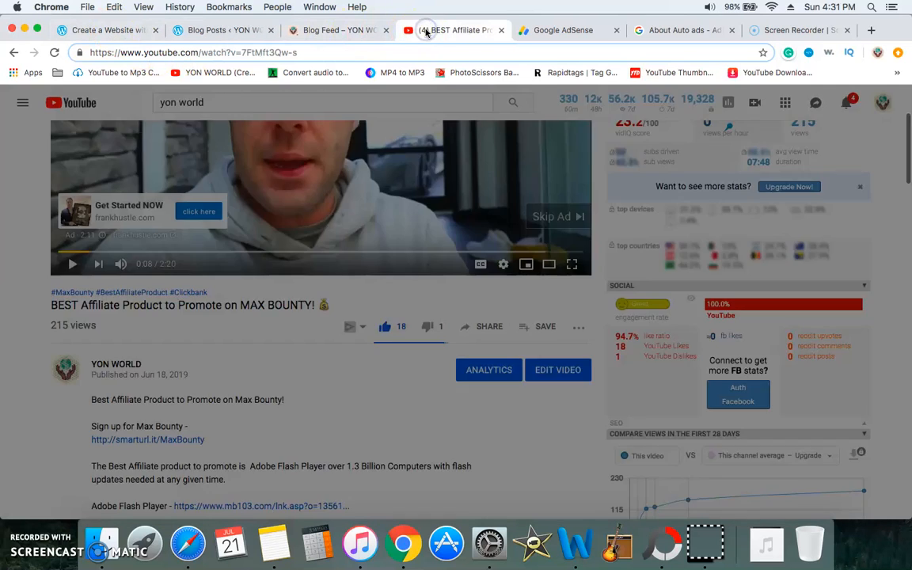
{"action": "scroll", "coordinate": [264, 385], "scroll_direction": "down", "scroll_amount": 10}
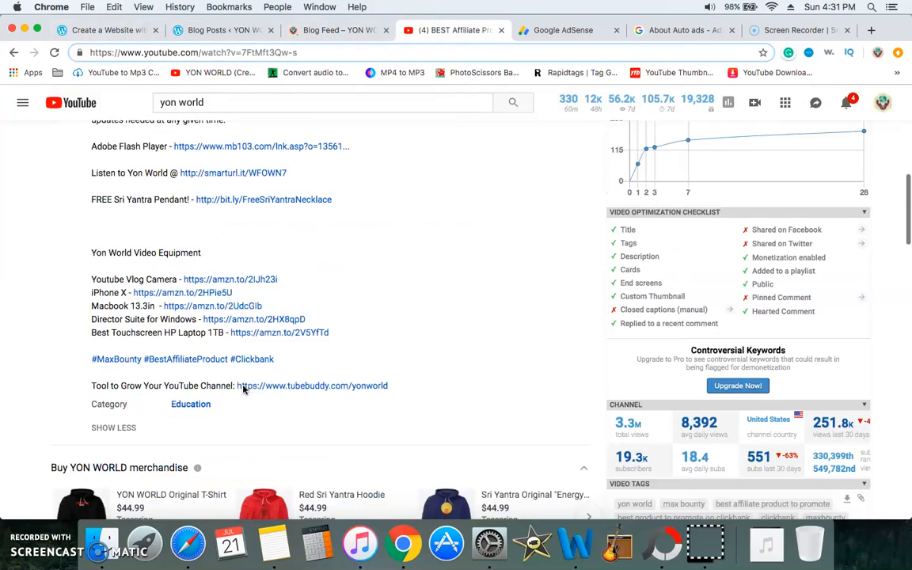
{"action": "left_click_drag", "start_coordinate": [414, 335], "coordinate": [95, 354]}
{"action": "left_click", "coordinate": [99, 499]}
{"action": "scroll", "coordinate": [104, 508], "scroll_direction": "down", "scroll_amount": 5}
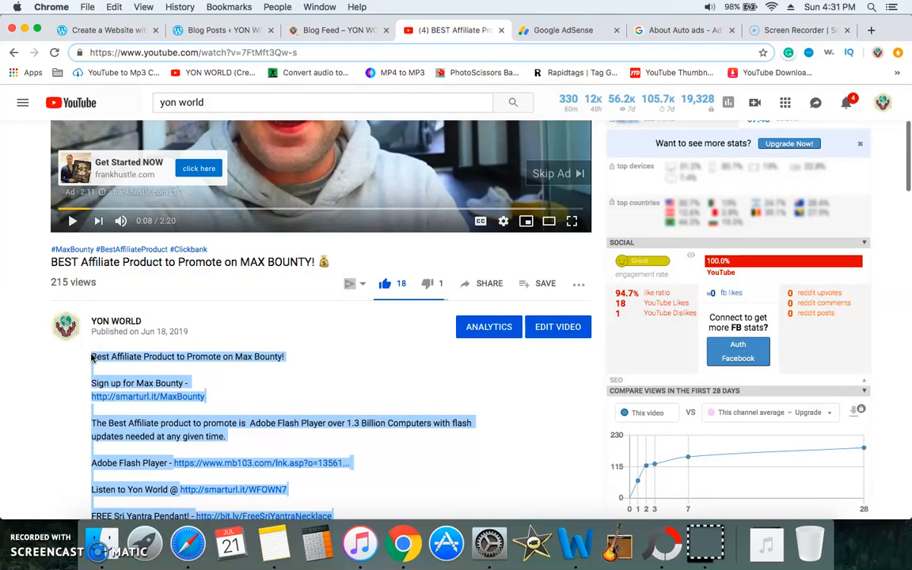
{"action": "left_click", "coordinate": [210, 29]}
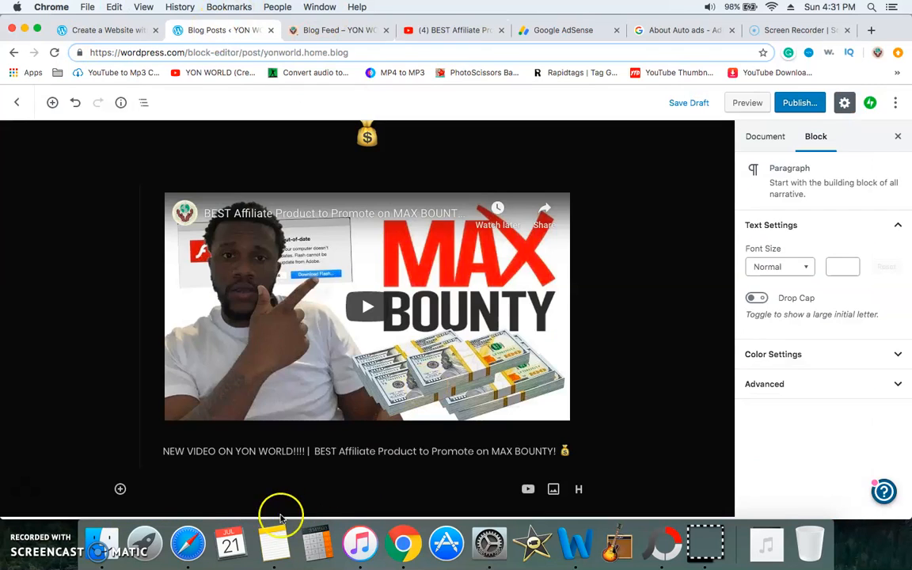
{"action": "key", "text": "super+v"}
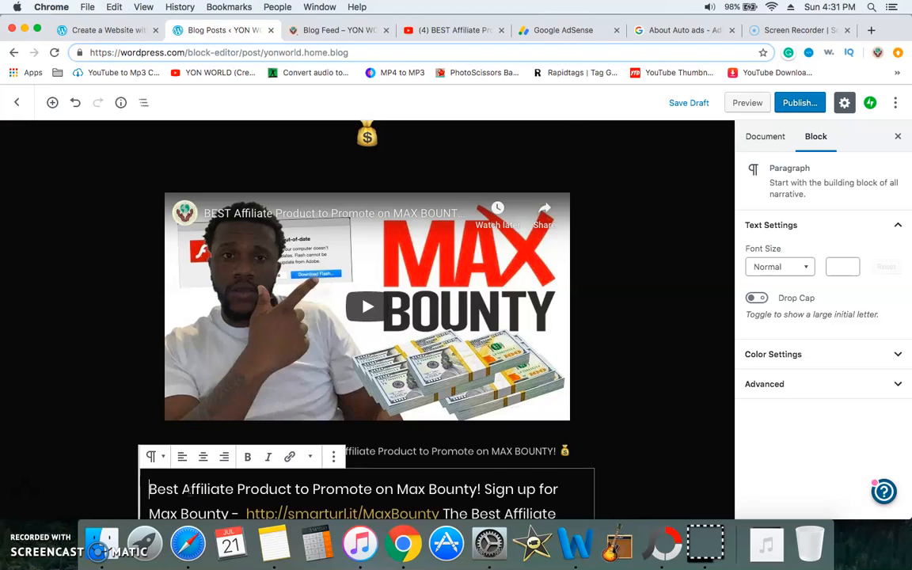
- Split the pasted description into separate paragraphs starting at "Sign up for Max Bounty", "The Best Affiliate product" and "Adobe Flash Player"
{"action": "scroll", "coordinate": [188, 489], "scroll_direction": "down", "scroll_amount": 5}
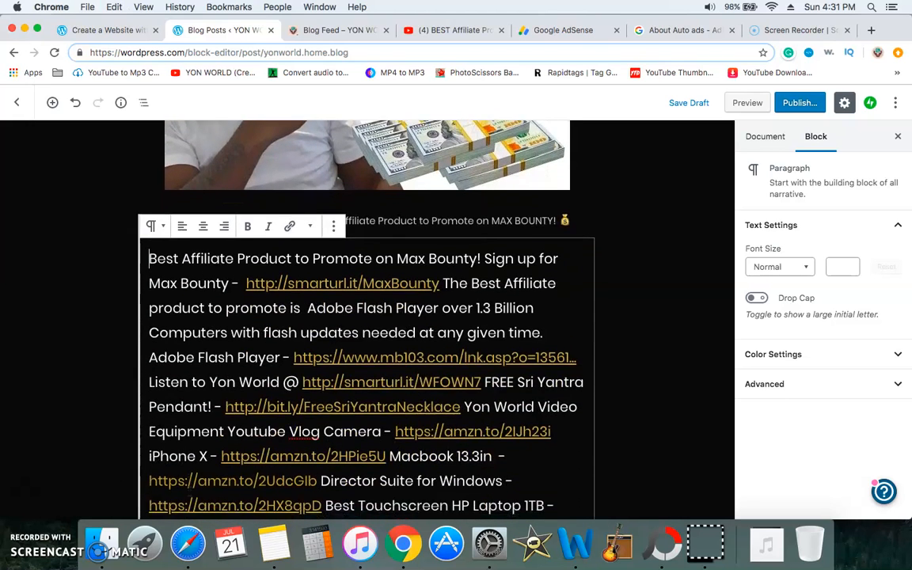
{"action": "scroll", "coordinate": [367, 317], "scroll_direction": "down", "scroll_amount": 1}
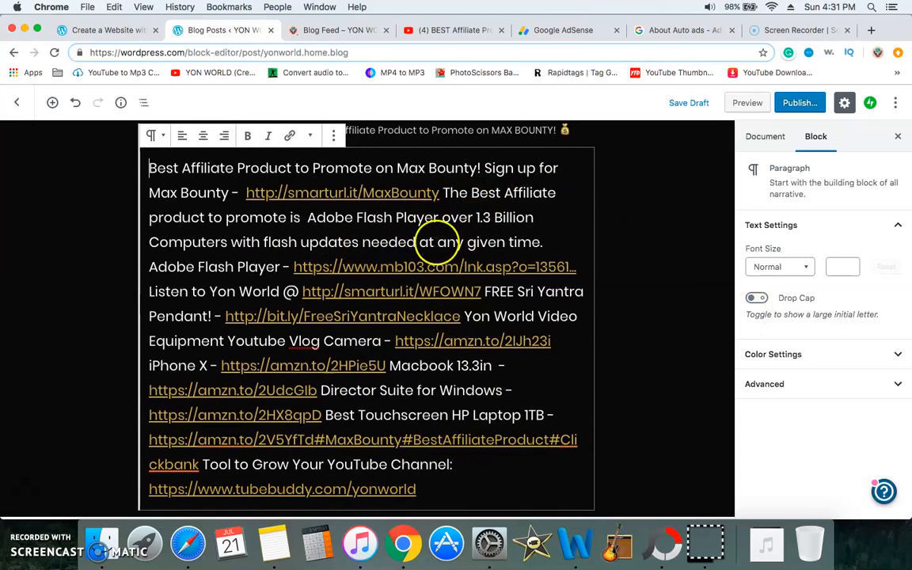
{"action": "left_click", "coordinate": [442, 192]}
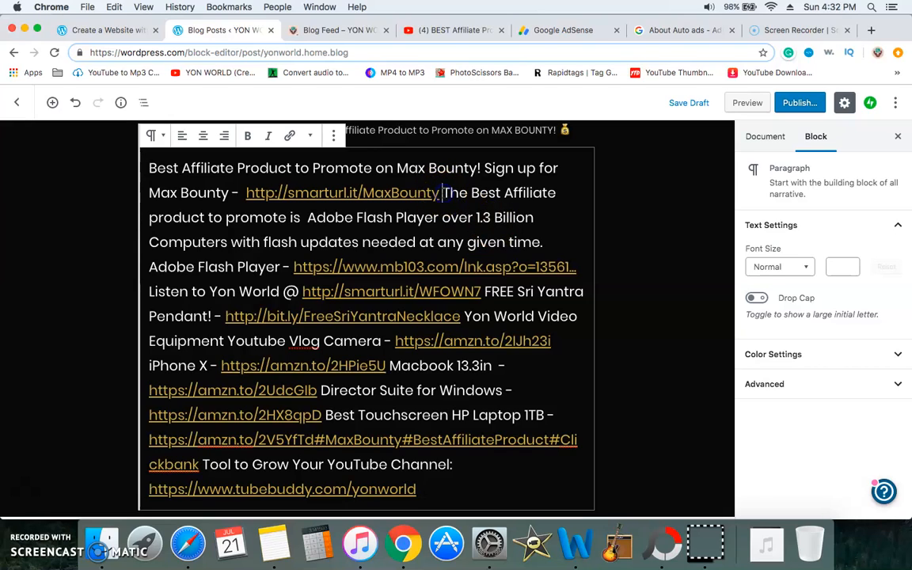
{"action": "left_click", "coordinate": [485, 168]}
{"action": "key", "text": "Return"}
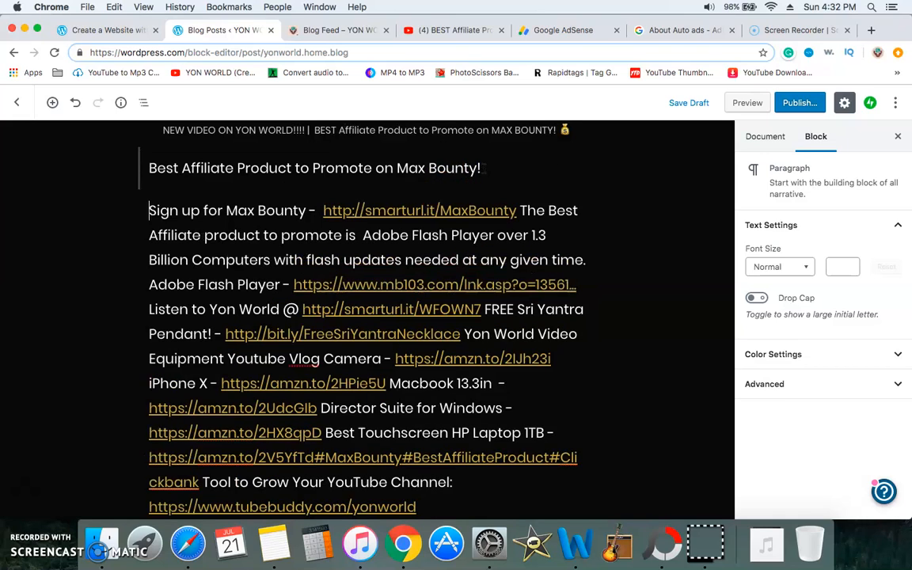
{"action": "left_click", "coordinate": [520, 210]}
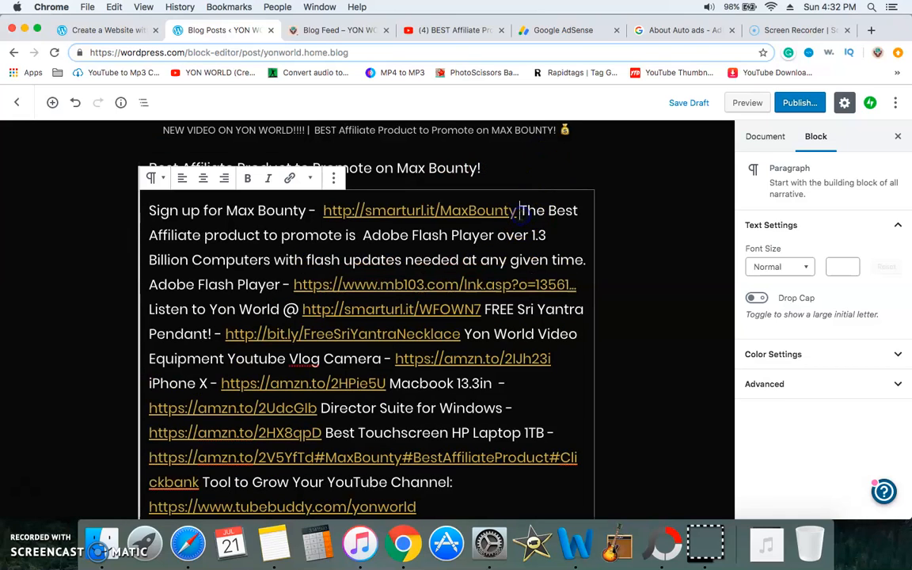
{"action": "key", "text": "Return"}
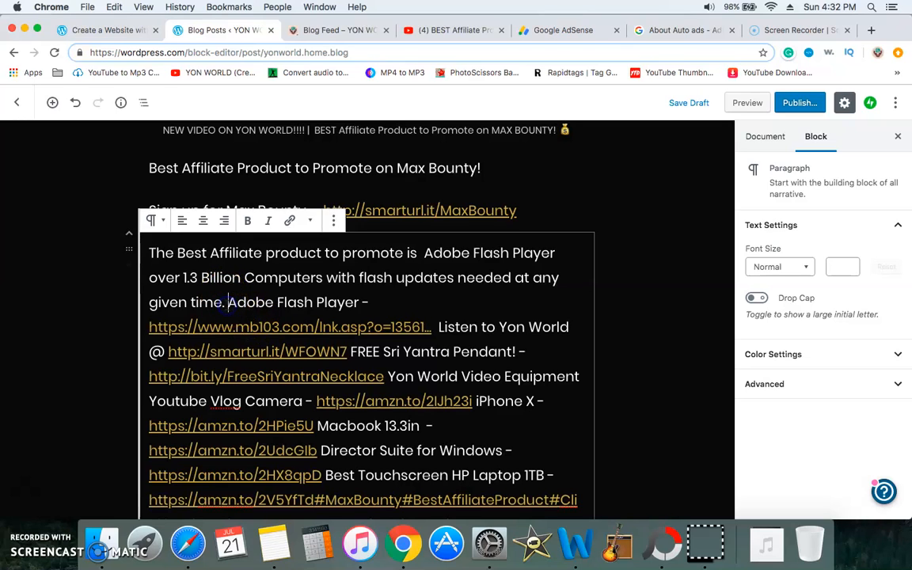
{"action": "key", "text": "Return"}
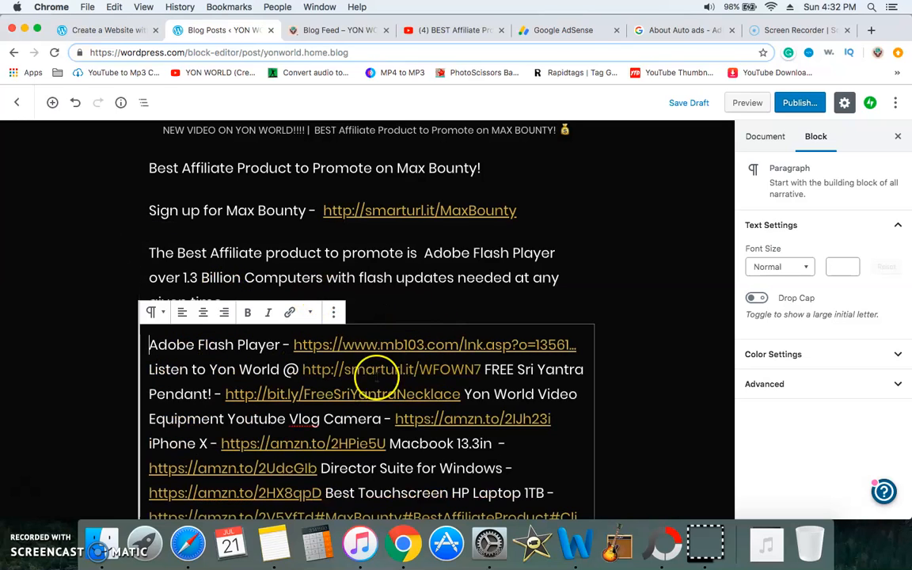
- Start new paragraphs at "FREE Sri Yantra Pendant!" and "Youtube Vlog Camera" in the description
{"action": "left_click", "coordinate": [483, 367]}
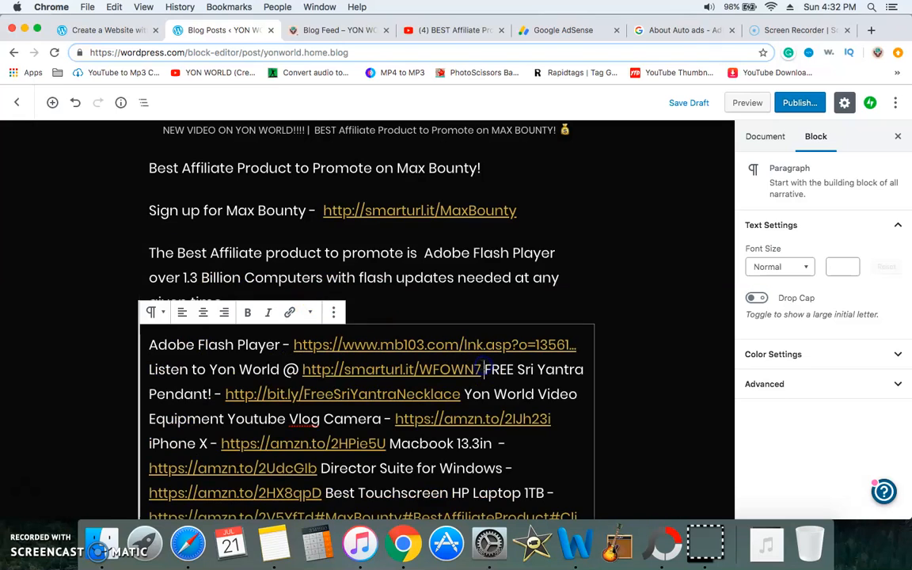
{"action": "key", "text": "Return"}
{"action": "scroll", "coordinate": [485, 365], "scroll_direction": "down", "scroll_amount": 3}
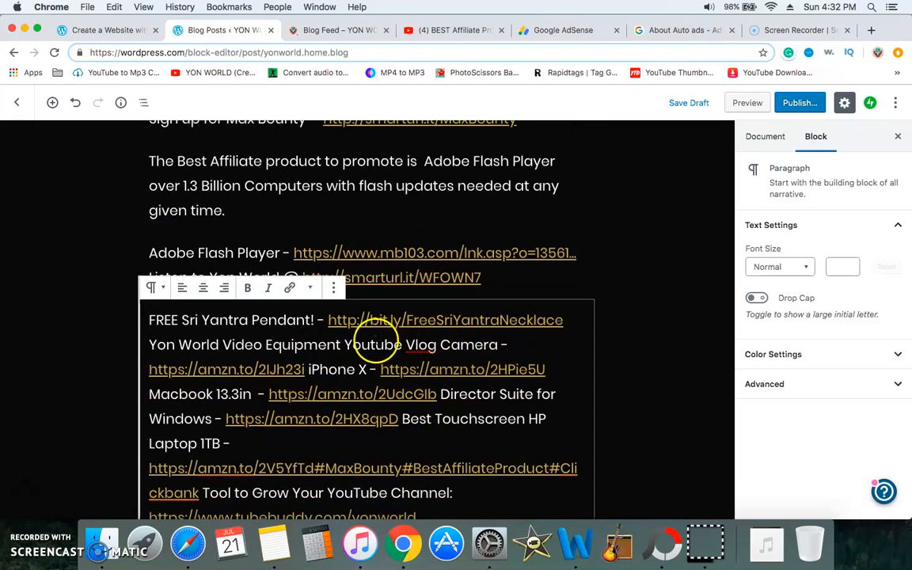
{"action": "left_click", "coordinate": [343, 344]}
{"action": "key", "text": "Return"}
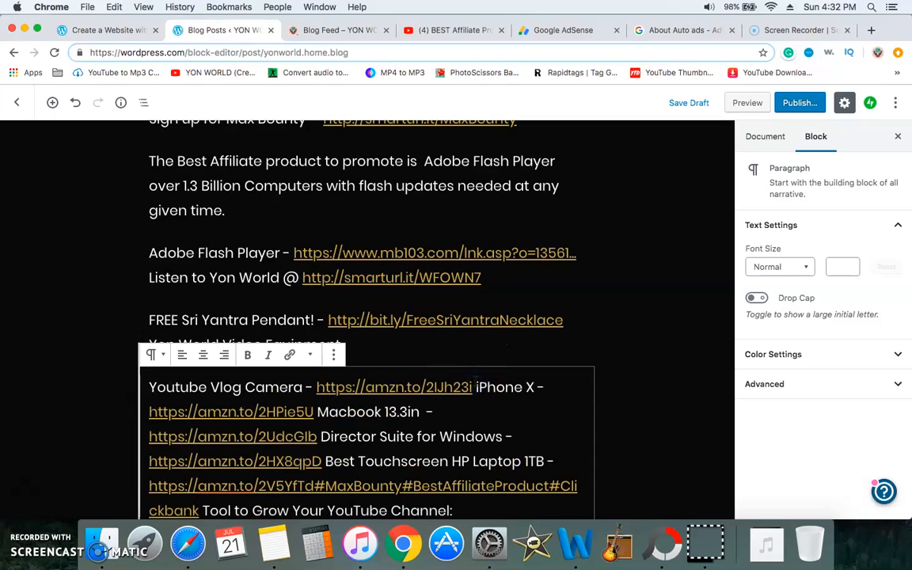
- Put the iPhone X, Macbook 13.3in, Director Suite for Windows and Best Touchscreen HP Laptop items each in their own paragraph
{"action": "left_click", "coordinate": [474, 386]}
{"action": "key", "text": "Return"}
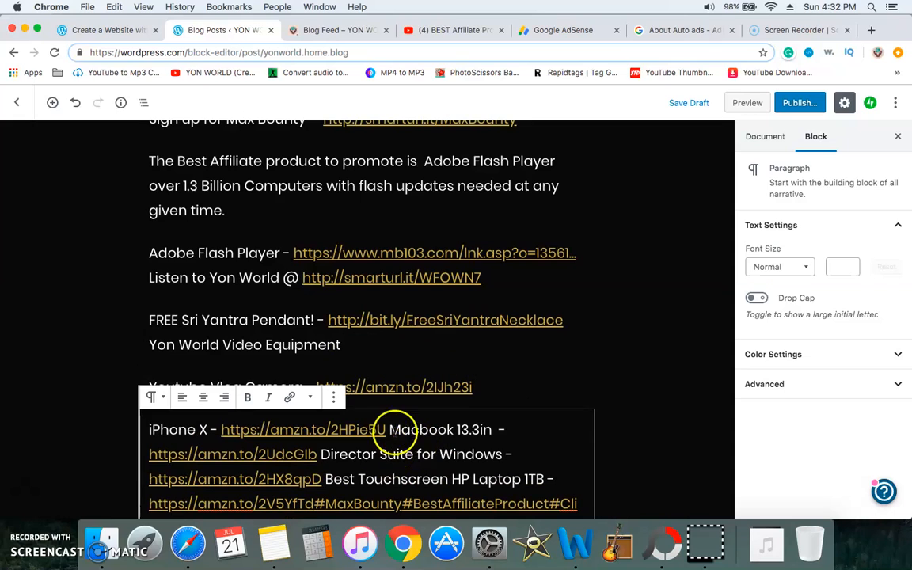
{"action": "left_click", "coordinate": [388, 429]}
{"action": "key", "text": "Return"}
{"action": "scroll", "coordinate": [412, 427], "scroll_direction": "down", "scroll_amount": 3}
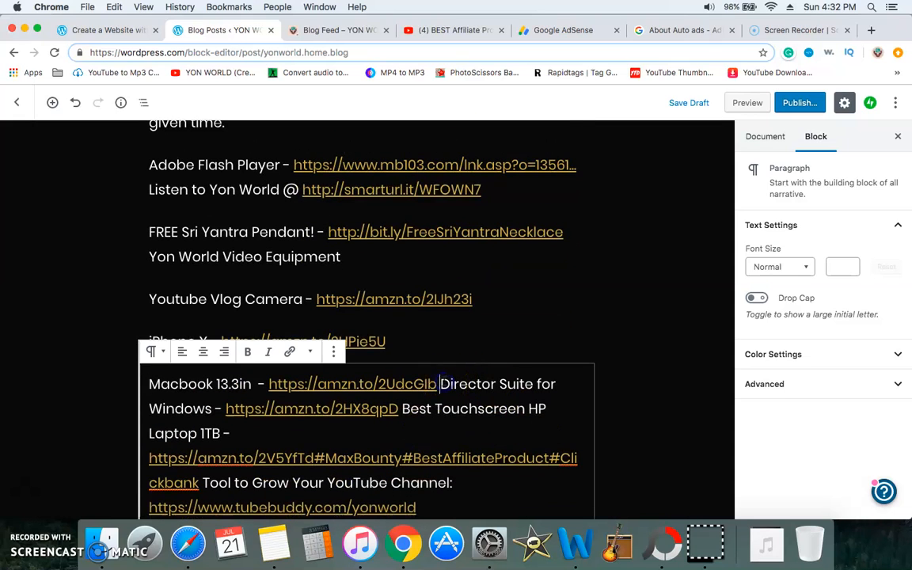
{"action": "key", "text": "Return"}
{"action": "scroll", "coordinate": [445, 384], "scroll_direction": "down", "scroll_amount": 1}
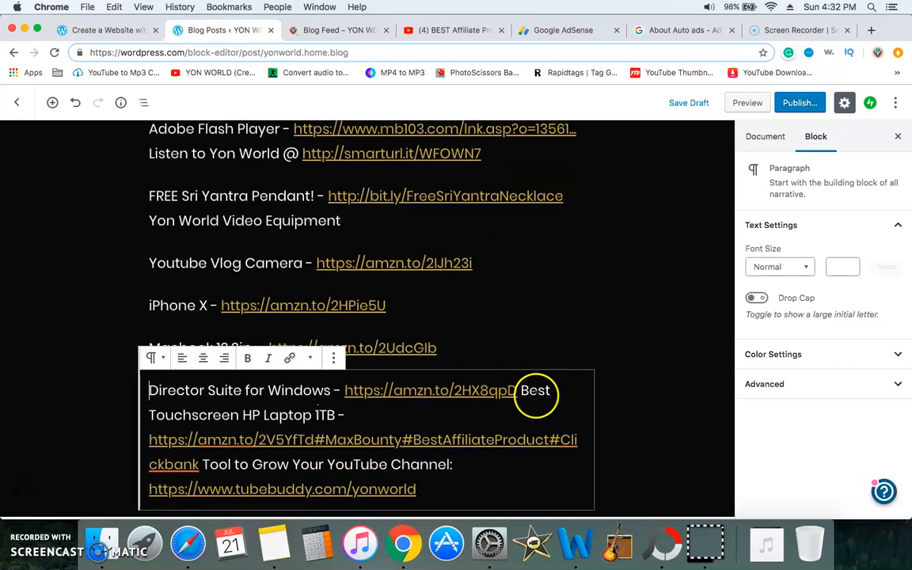
{"action": "key", "text": "Return"}
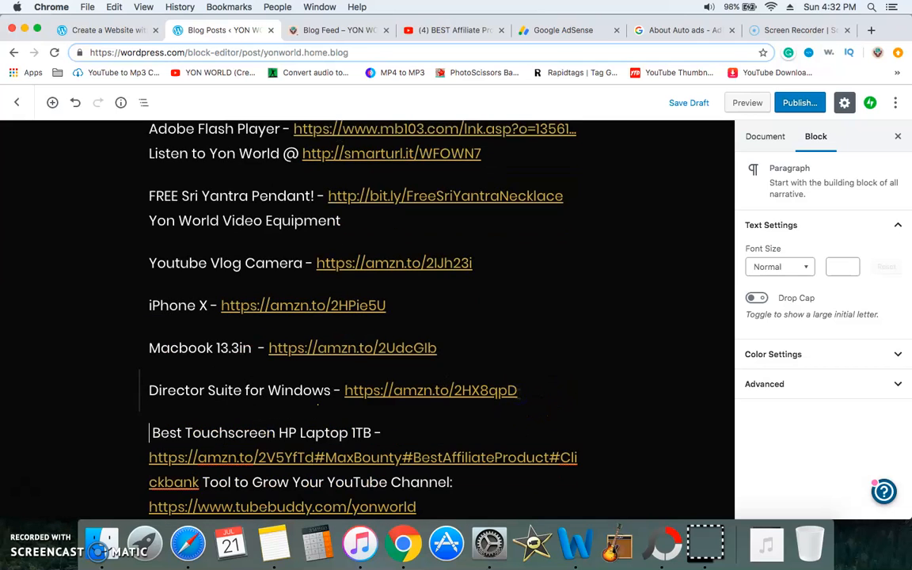
{"action": "scroll", "coordinate": [434, 460], "scroll_direction": "down", "scroll_amount": 1}
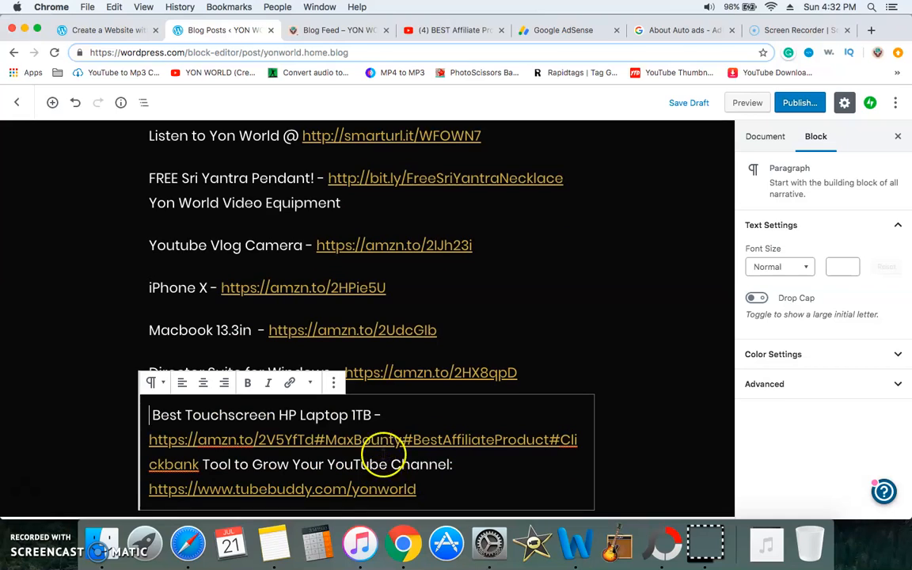
- Separate the #MaxBounty, #BestAffiliateProduct and #Clickbank hashtags into their own paragraph, between the HP laptop link and "Tool to Grow Your YouTube Channel"
{"action": "left_click", "coordinate": [314, 440]}
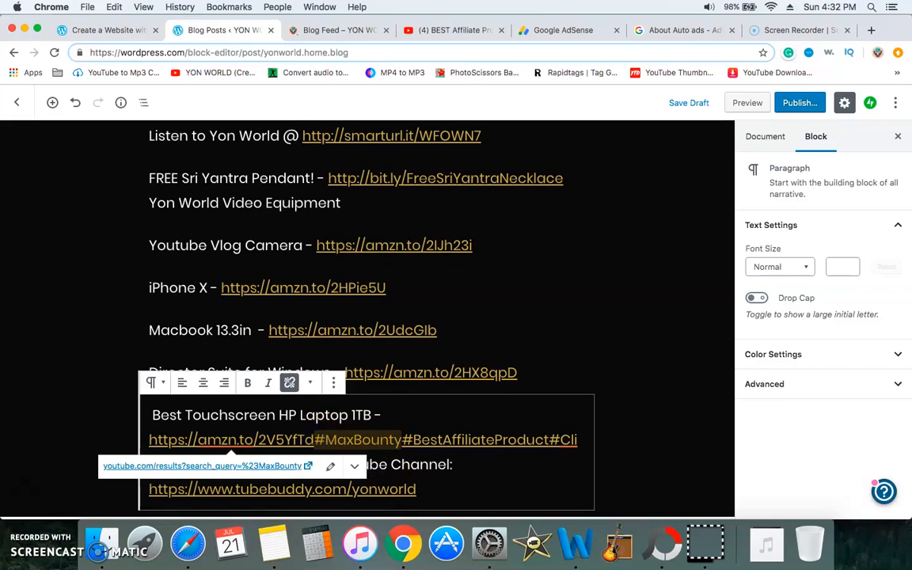
{"action": "key", "text": "Return"}
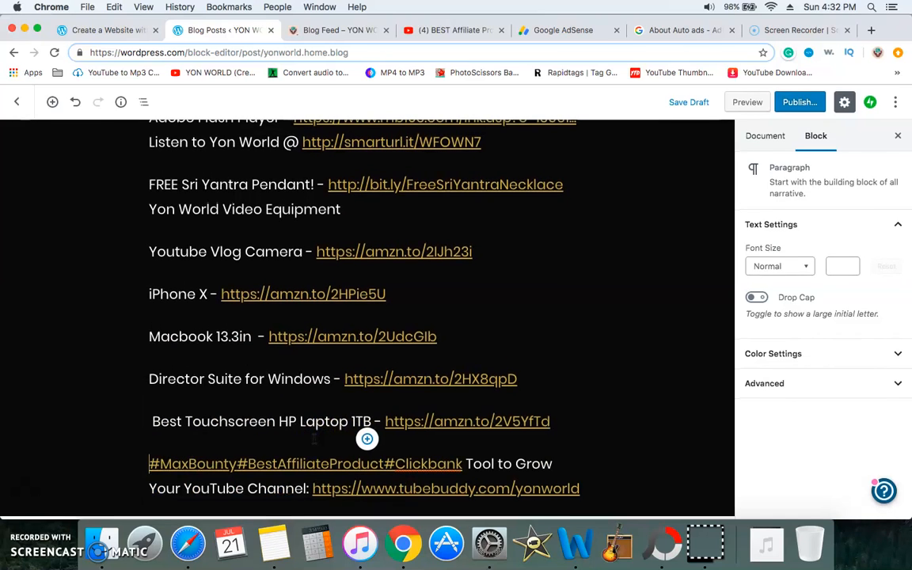
{"action": "left_click", "coordinate": [446, 458]}
{"action": "left_click", "coordinate": [465, 464]}
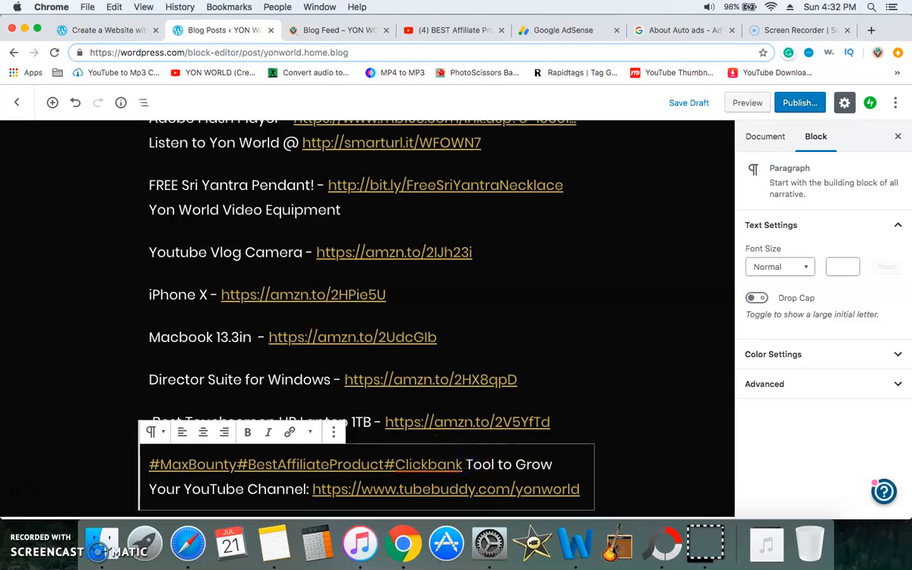
{"action": "key", "text": "Return"}
{"action": "scroll", "coordinate": [465, 464], "scroll_direction": "down", "scroll_amount": 1}
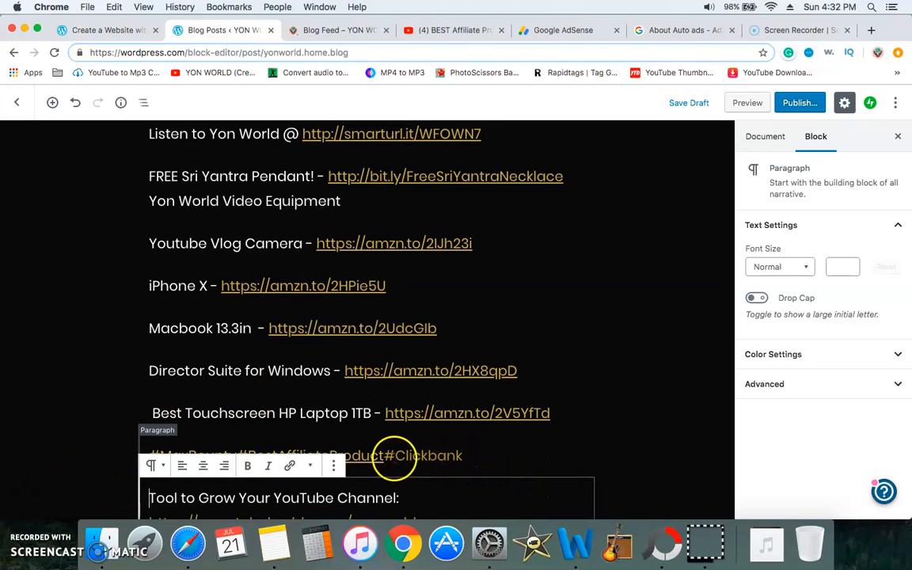
- Insert spaces between the hashtags #MaxBounty, #BestAffiliateProduct and #Clickbank
{"action": "left_click", "coordinate": [383, 456]}
{"action": "left_click", "coordinate": [237, 455]}
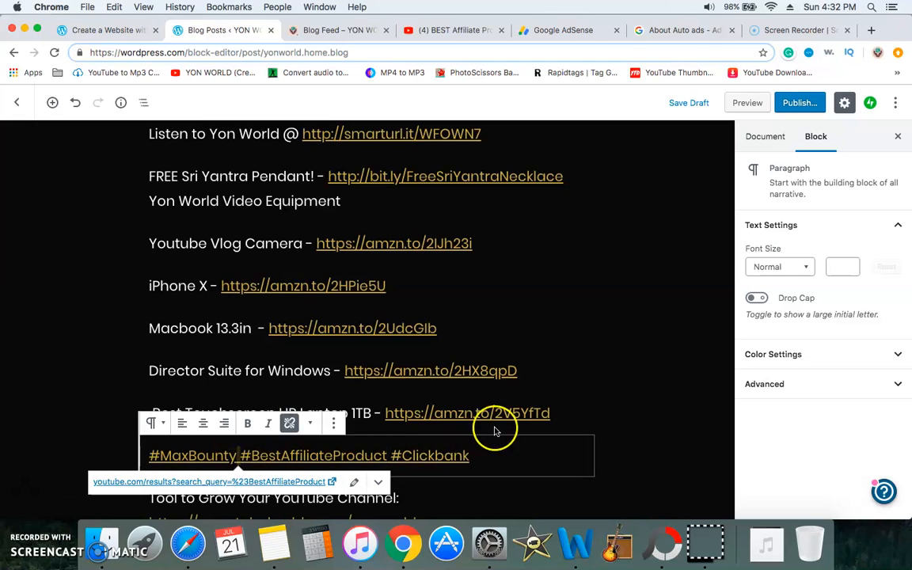
{"action": "scroll", "coordinate": [501, 450], "scroll_direction": "down", "scroll_amount": 1}
{"action": "left_click", "coordinate": [469, 470]}
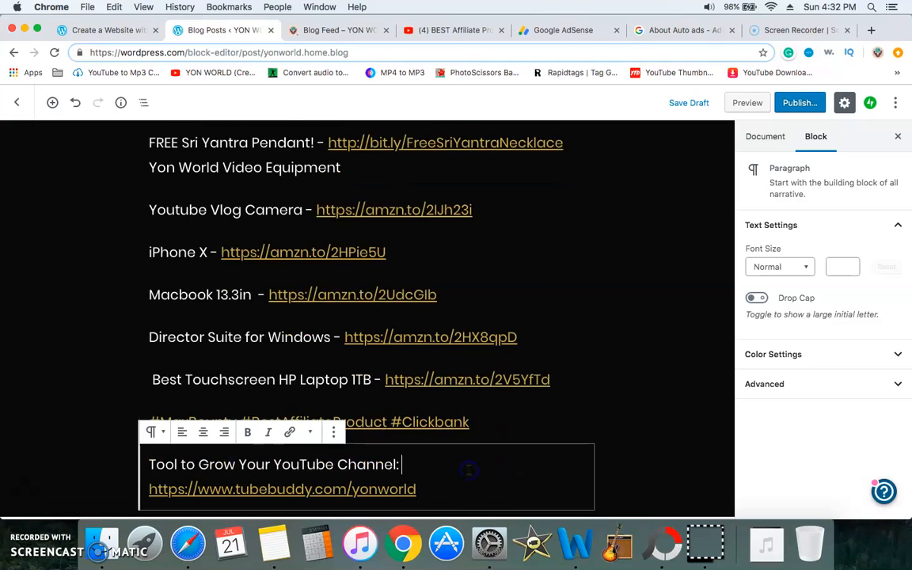
- Copy all of the video's tags from its YouTube page to the clipboard and return to the WordPress post editor
{"action": "left_click", "coordinate": [111, 30]}
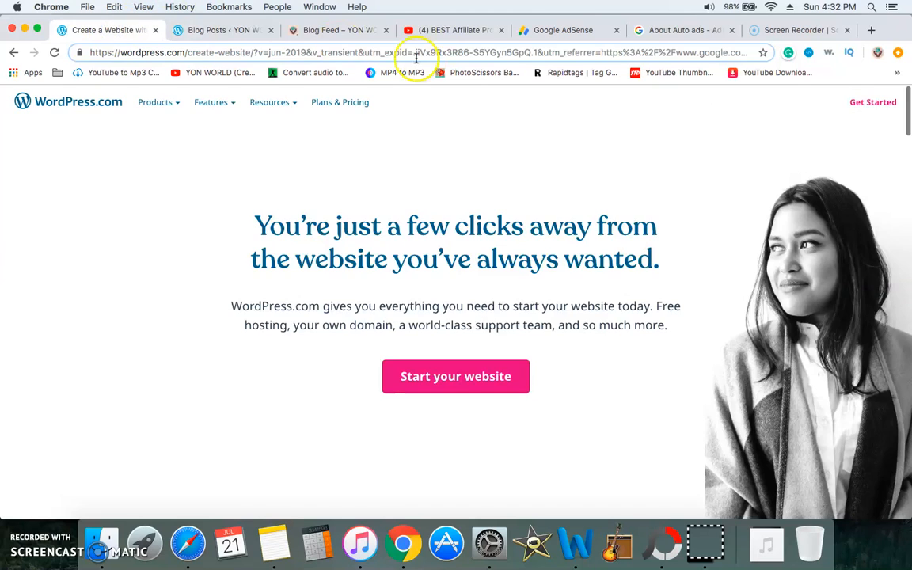
{"action": "left_click", "coordinate": [356, 31]}
{"action": "left_click", "coordinate": [465, 32]}
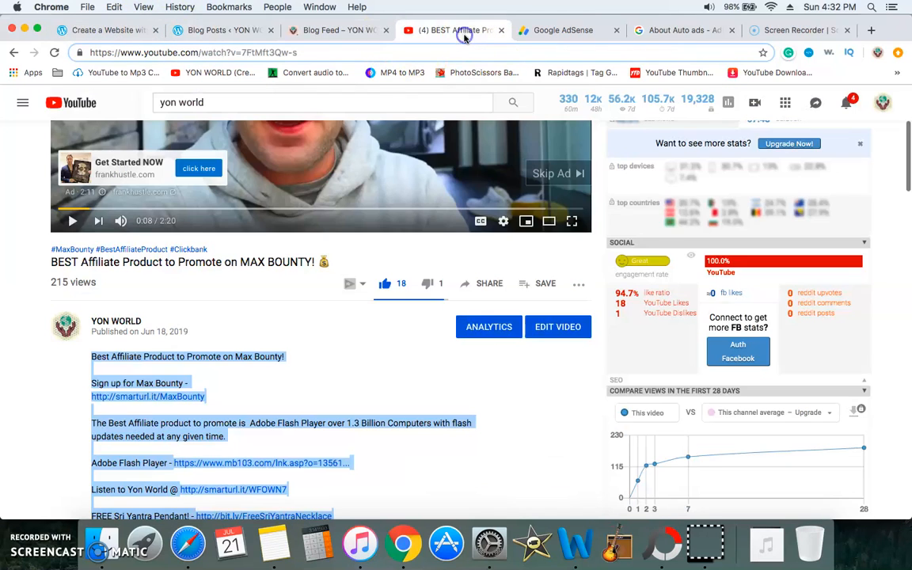
{"action": "scroll", "coordinate": [899, 418], "scroll_direction": "down", "scroll_amount": 10}
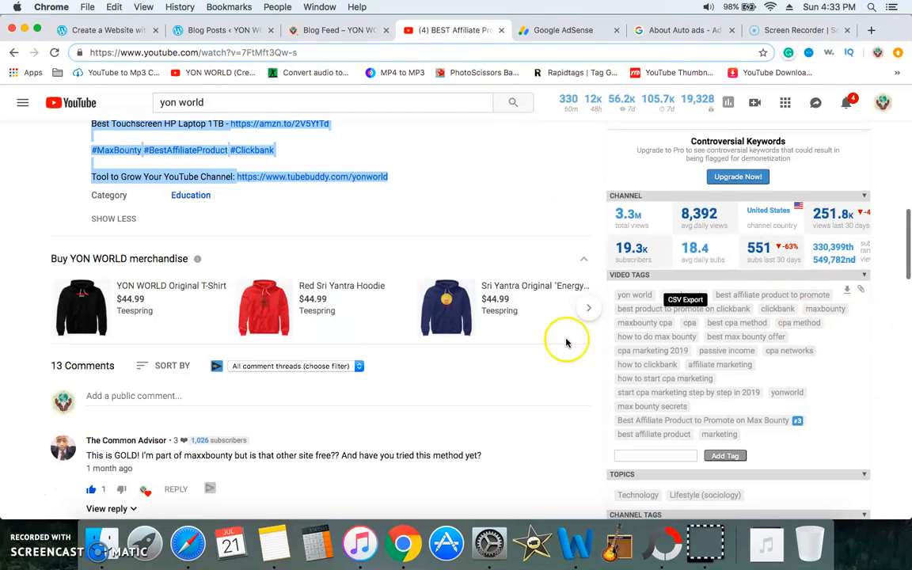
{"action": "scroll", "coordinate": [399, 268], "scroll_direction": "up", "scroll_amount": 10}
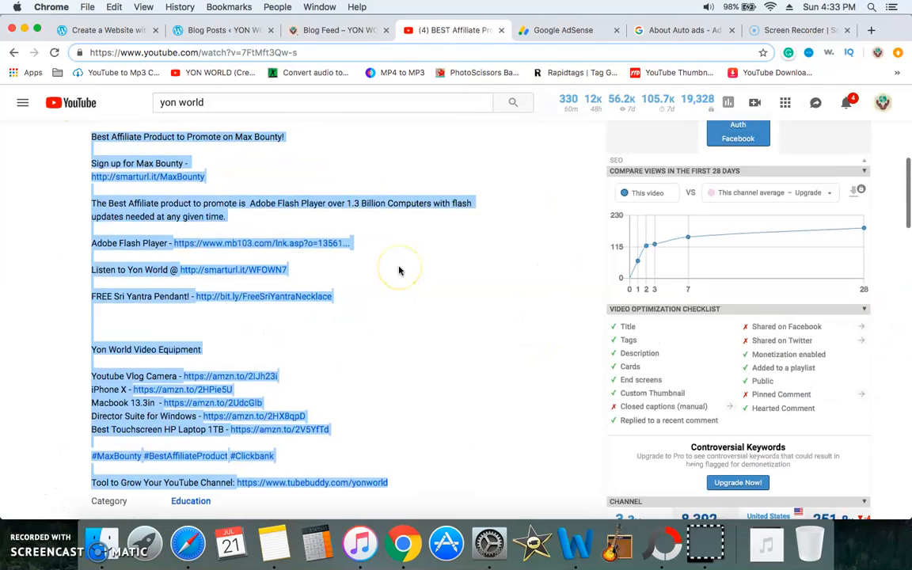
{"action": "scroll", "coordinate": [689, 350], "scroll_direction": "down", "scroll_amount": 5}
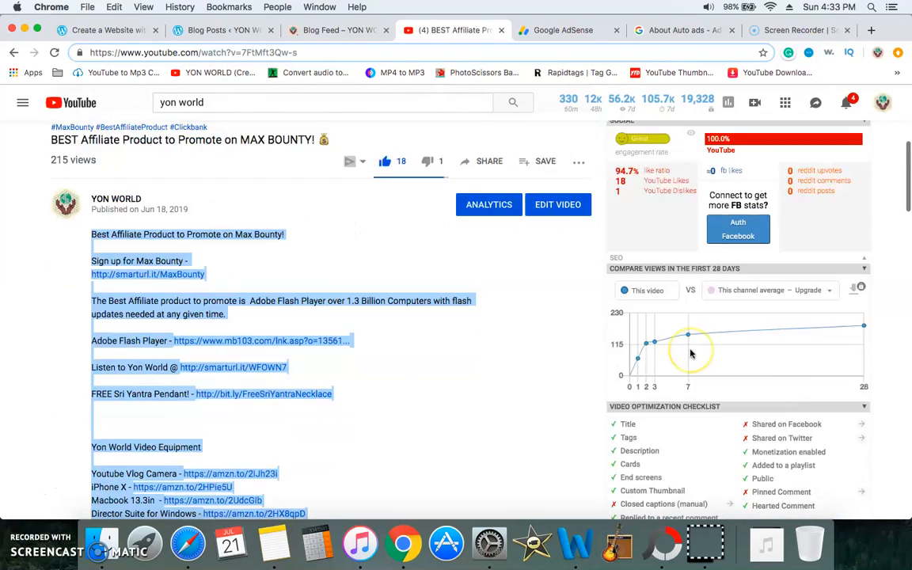
{"action": "scroll", "coordinate": [690, 352], "scroll_direction": "down", "scroll_amount": 5}
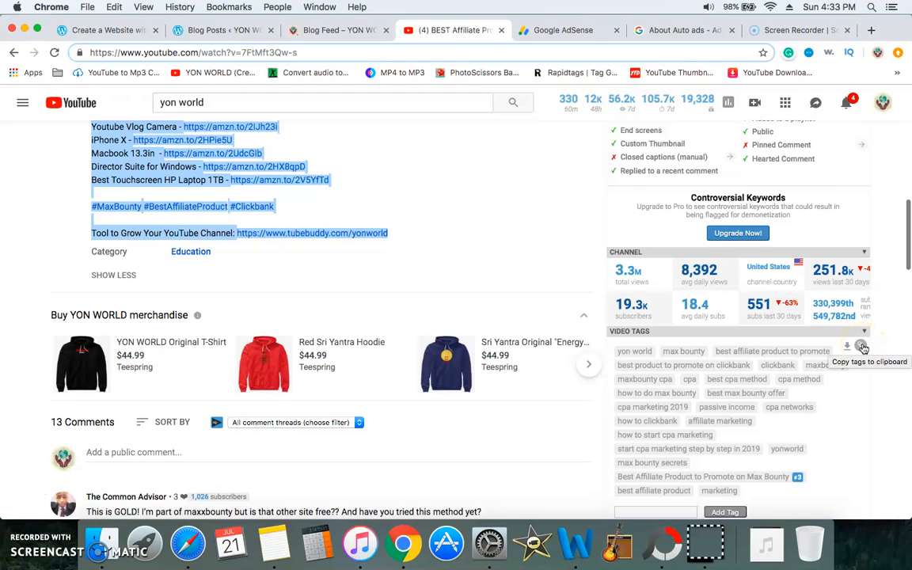
{"action": "left_click", "coordinate": [863, 347]}
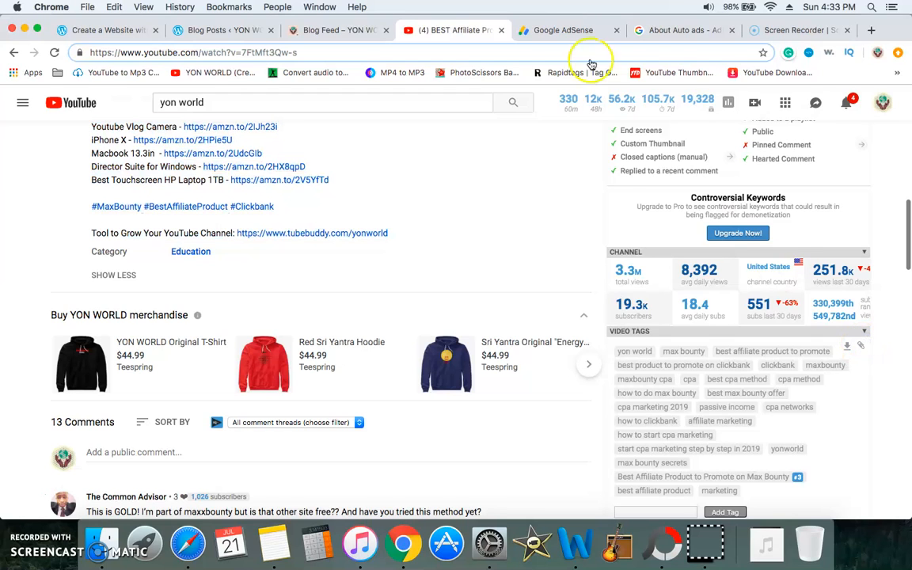
{"action": "left_click", "coordinate": [222, 30]}
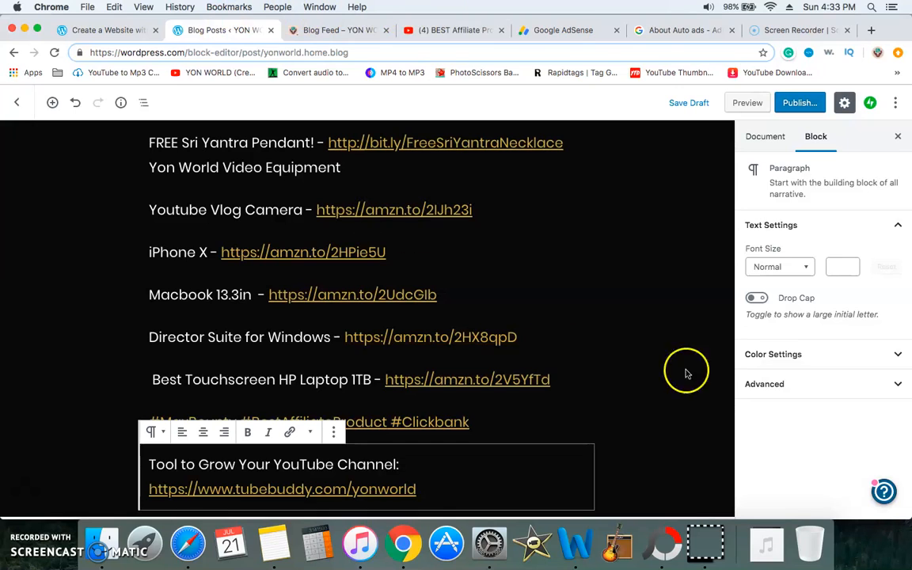
- Try to paste the copied video tags into the post's tags, and assign the post to the YouTube Blogs category
{"action": "left_click", "coordinate": [622, 396]}
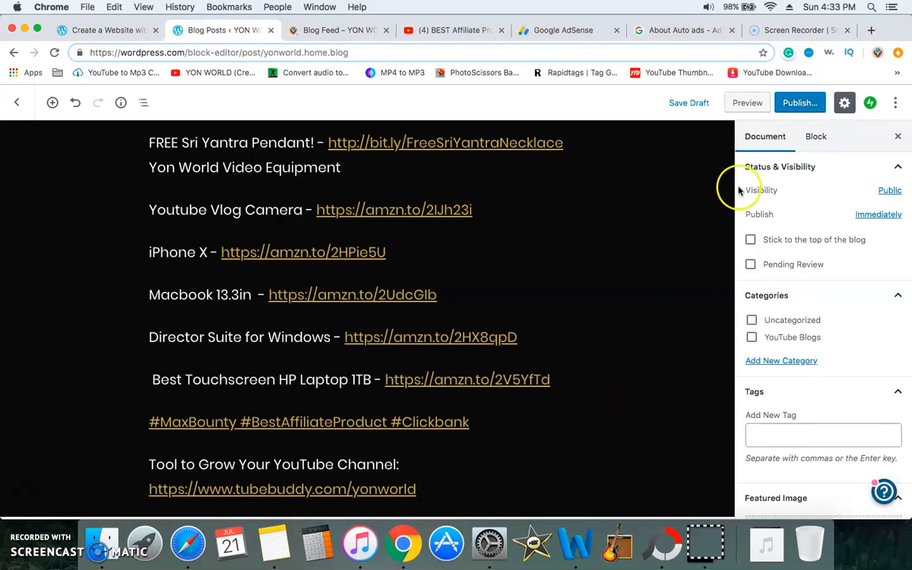
{"action": "left_click", "coordinate": [780, 438]}
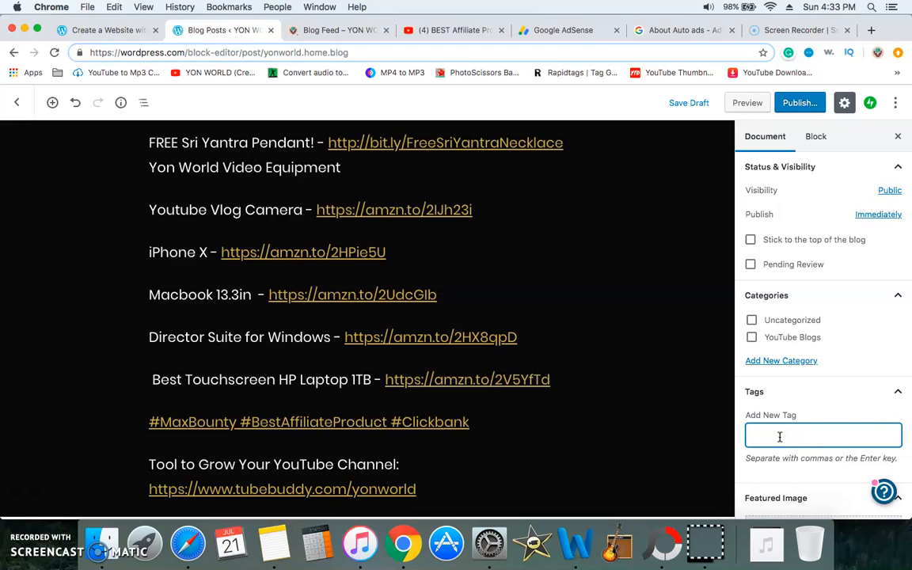
{"action": "key", "text": "super+v"}
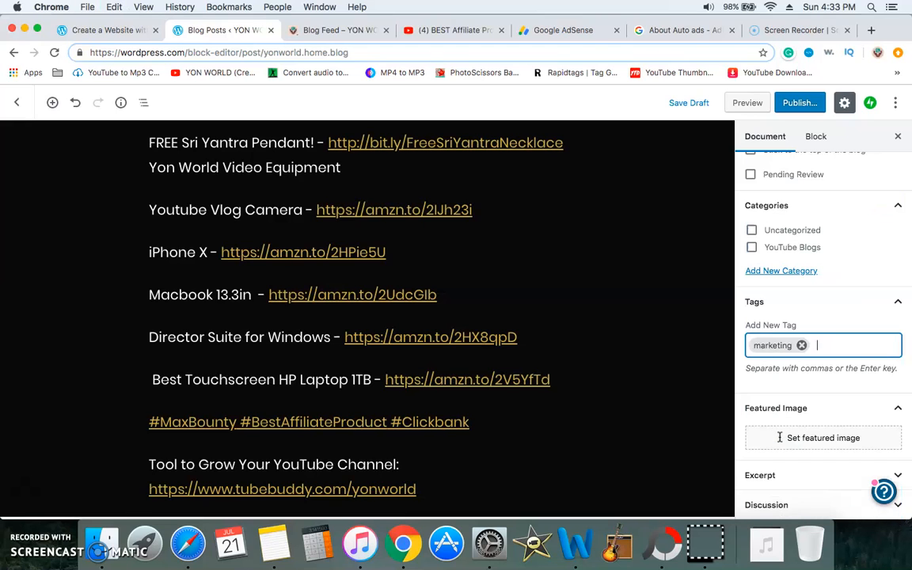
{"action": "key", "text": "super+v"}
{"action": "scroll", "coordinate": [780, 438], "scroll_direction": "down", "scroll_amount": 3}
{"action": "scroll", "coordinate": [780, 438], "scroll_direction": "up", "scroll_amount": 3}
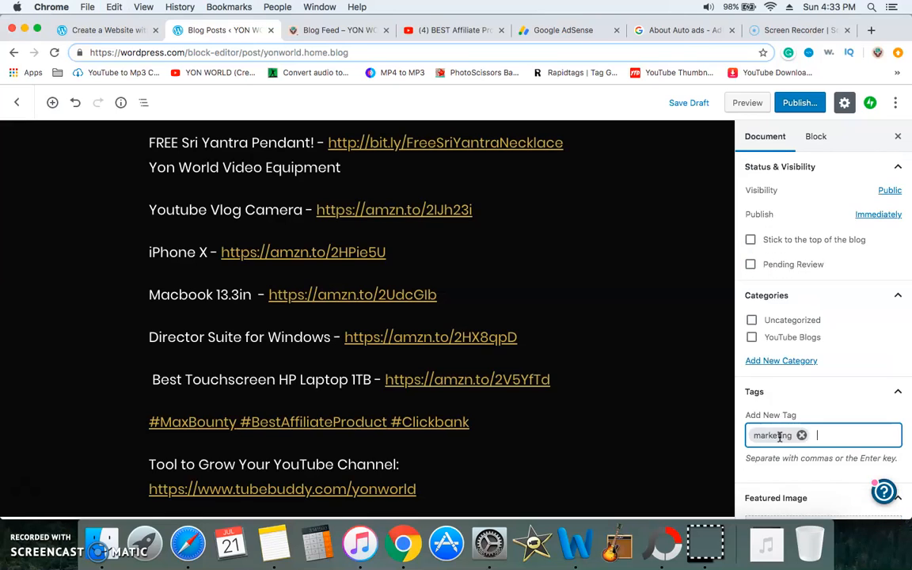
{"action": "scroll", "coordinate": [820, 426], "scroll_direction": "down", "scroll_amount": 1}
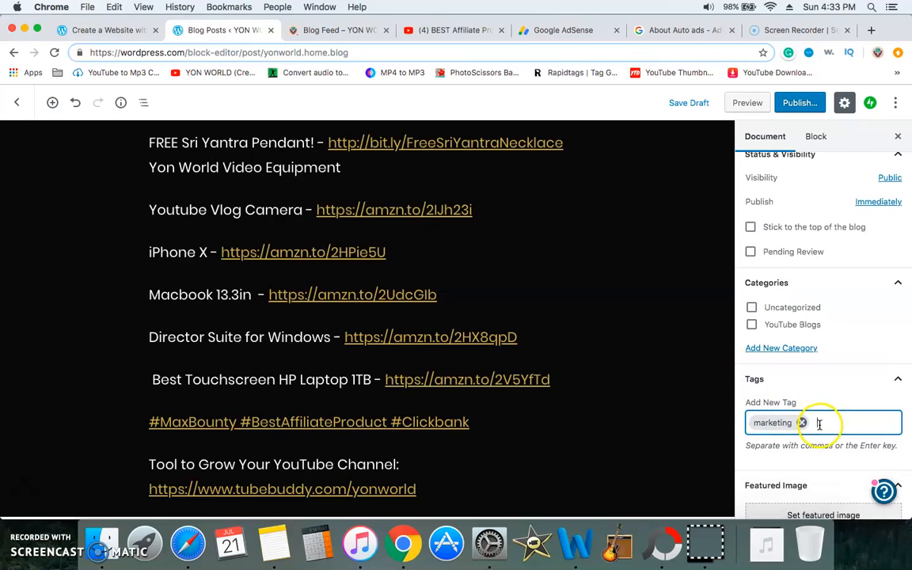
{"action": "left_click", "coordinate": [753, 325]}
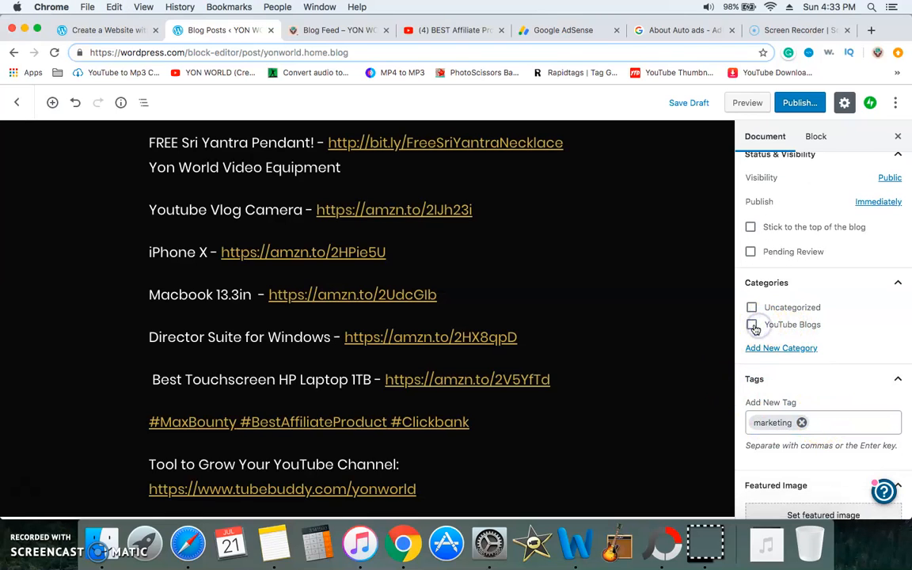
- Remove the lone marketing tag and paste the full list of video tags into the post's tags, adding marketing as the last one
{"action": "left_click", "coordinate": [836, 429]}
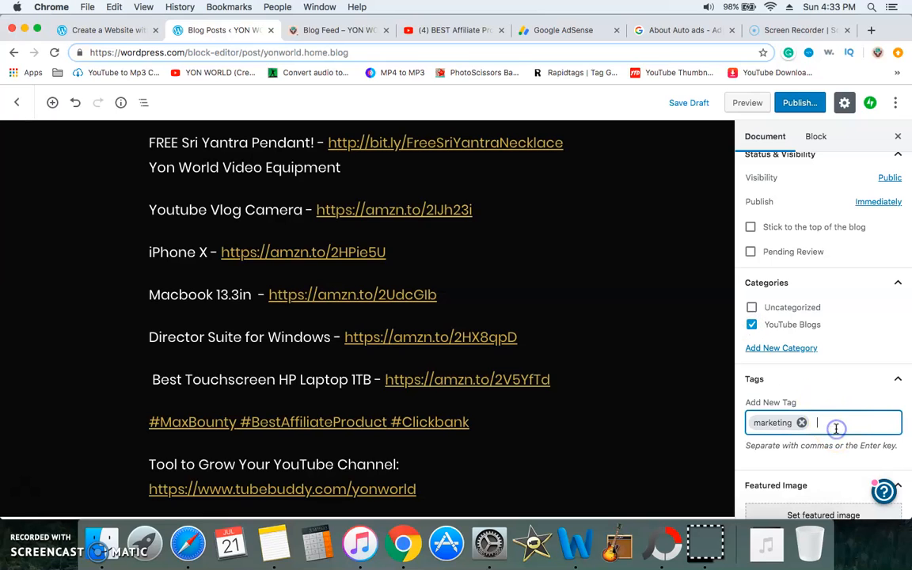
{"action": "scroll", "coordinate": [836, 429], "scroll_direction": "down", "scroll_amount": 2}
{"action": "scroll", "coordinate": [837, 430], "scroll_direction": "up", "scroll_amount": 2}
{"action": "left_click", "coordinate": [802, 416]}
{"action": "key", "text": "super+v"}
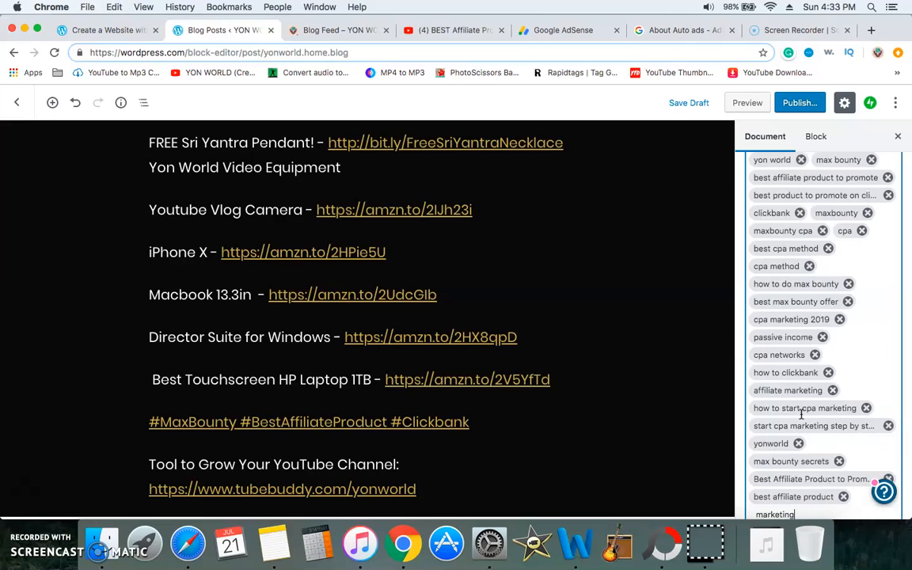
{"action": "scroll", "coordinate": [800, 420], "scroll_direction": "down", "scroll_amount": 2}
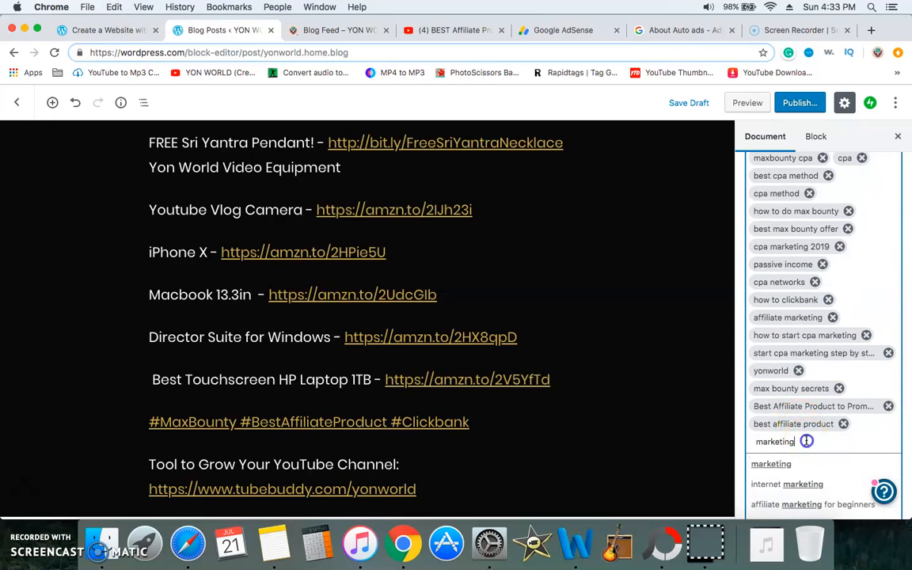
{"action": "key", "text": "Return"}
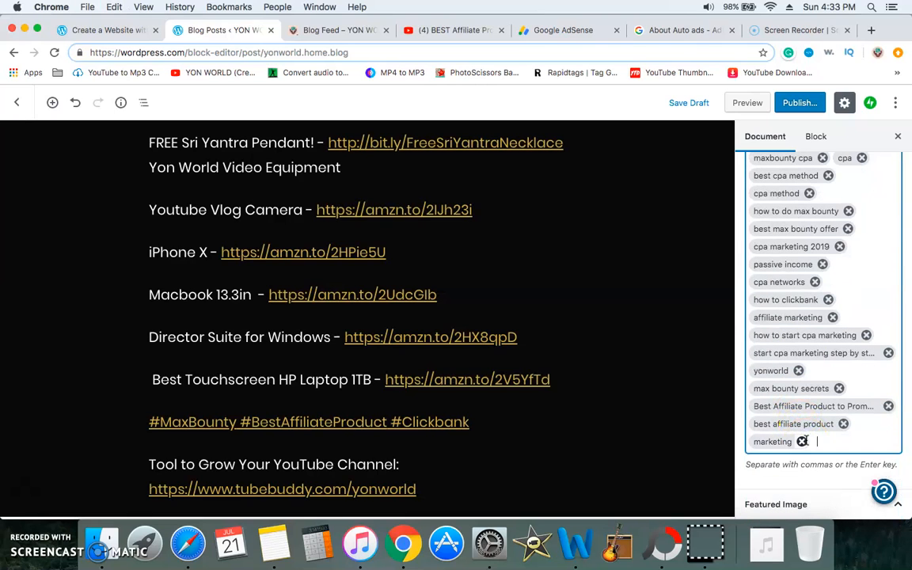
{"action": "scroll", "coordinate": [804, 441], "scroll_direction": "up", "scroll_amount": 6}
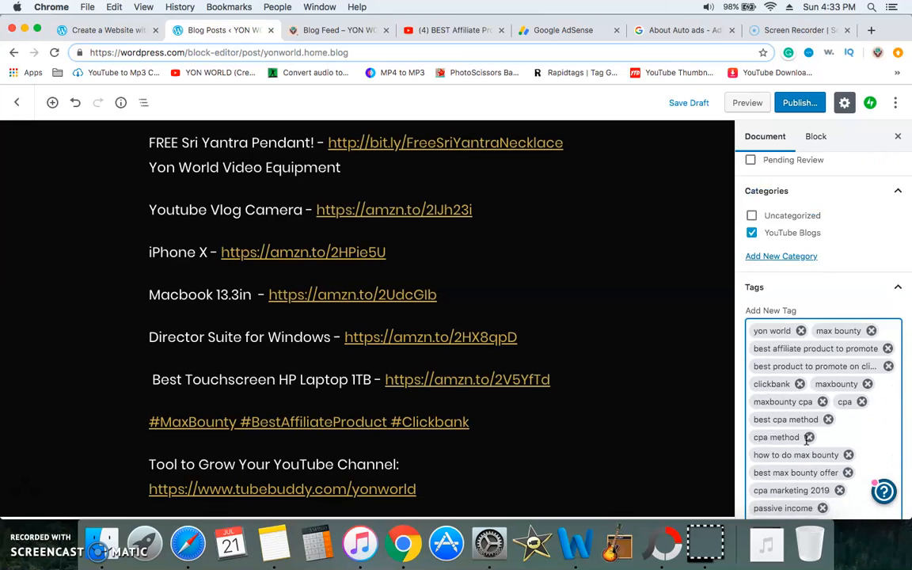
{"action": "scroll", "coordinate": [808, 440], "scroll_direction": "down", "scroll_amount": 8}
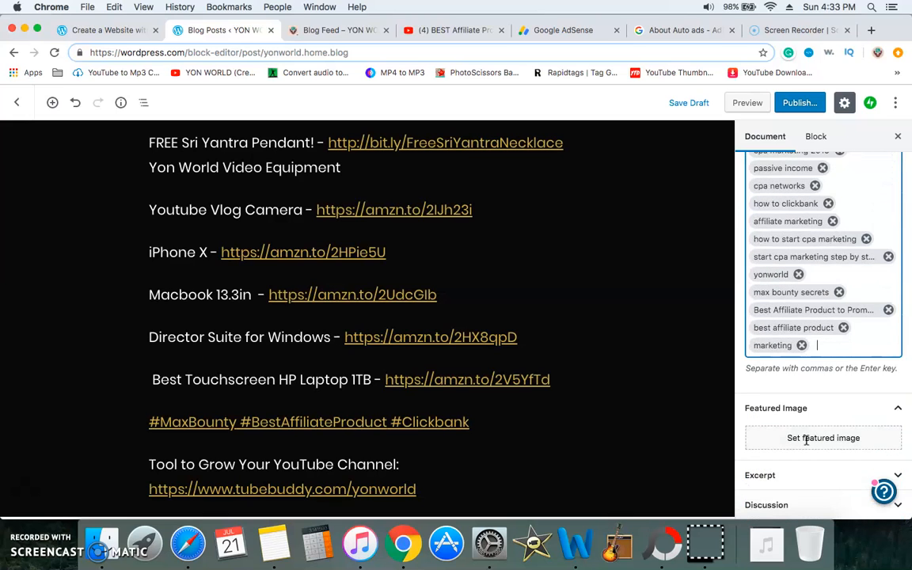
{"action": "scroll", "coordinate": [806, 440], "scroll_direction": "up", "scroll_amount": 9}
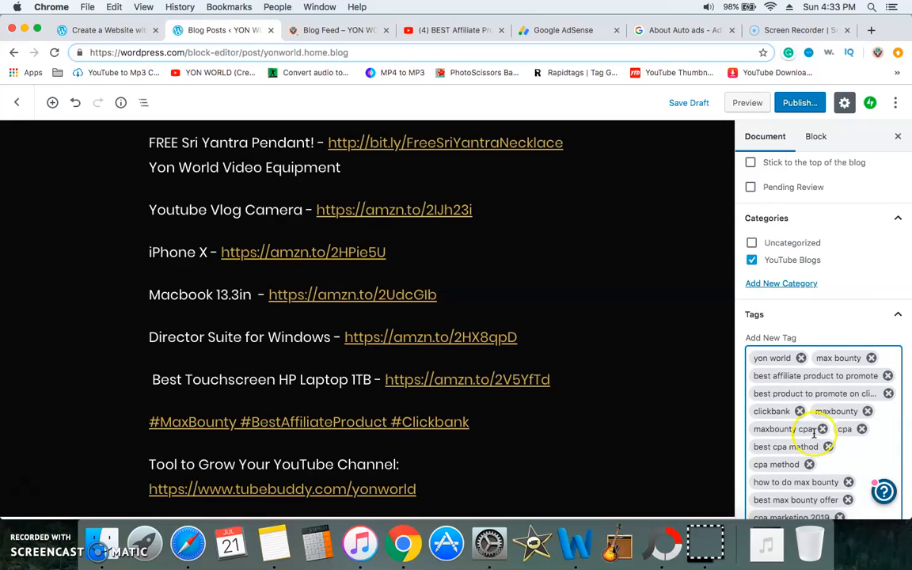
- Publish the post with public visibility and immediate publication, looking over its content from title to final link
{"action": "scroll", "coordinate": [644, 218], "scroll_direction": "up", "scroll_amount": 10}
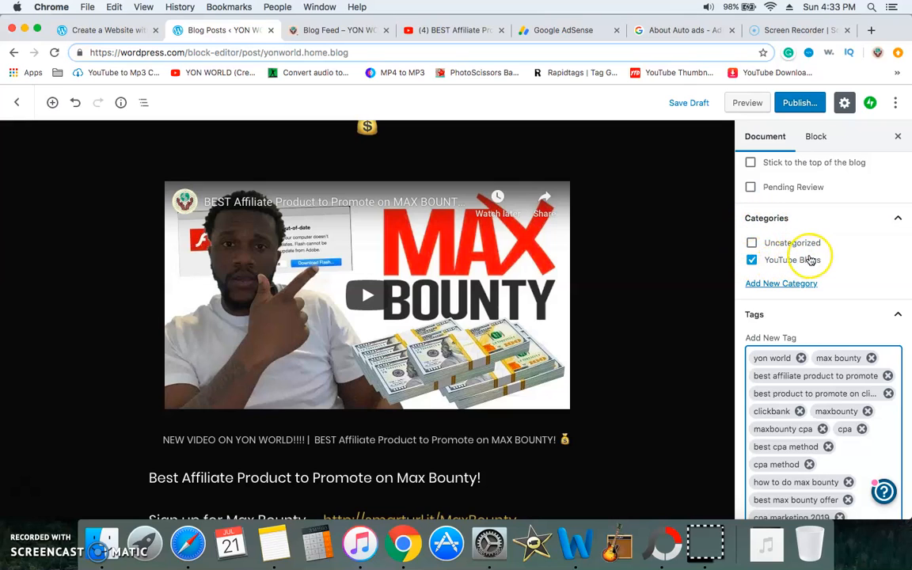
{"action": "left_click", "coordinate": [795, 103]}
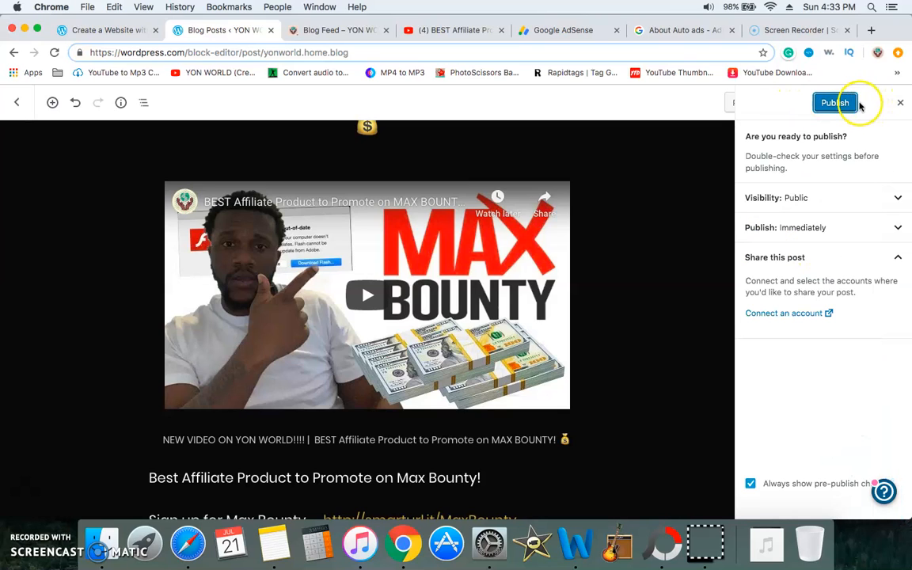
{"action": "left_click", "coordinate": [862, 103]}
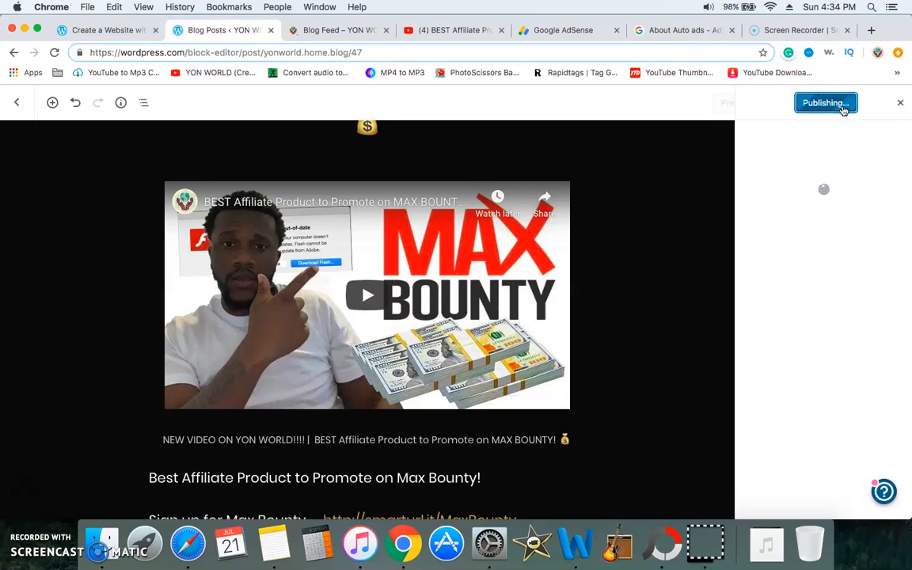
{"action": "scroll", "coordinate": [490, 278], "scroll_direction": "up", "scroll_amount": 4}
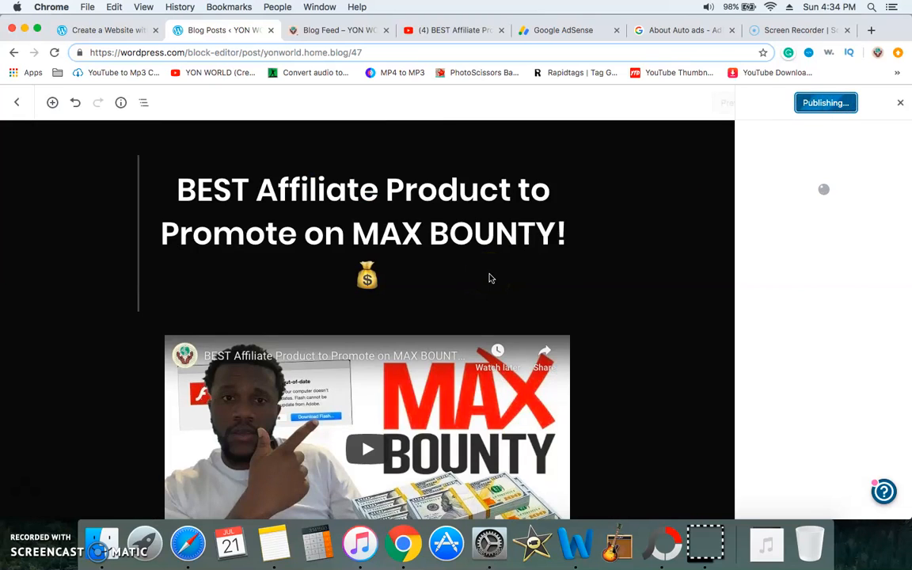
{"action": "scroll", "coordinate": [488, 261], "scroll_direction": "down", "scroll_amount": 10}
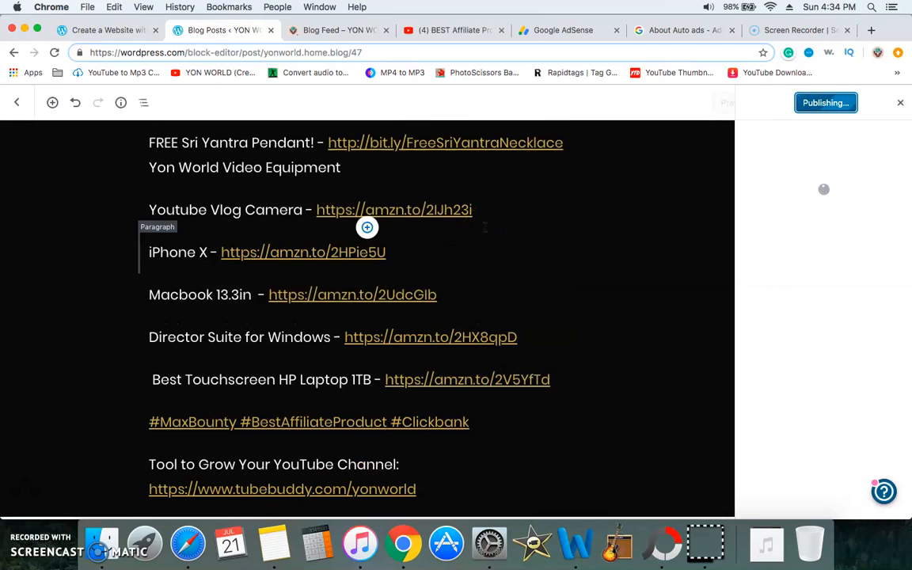
{"action": "scroll", "coordinate": [485, 228], "scroll_direction": "up", "scroll_amount": 10}
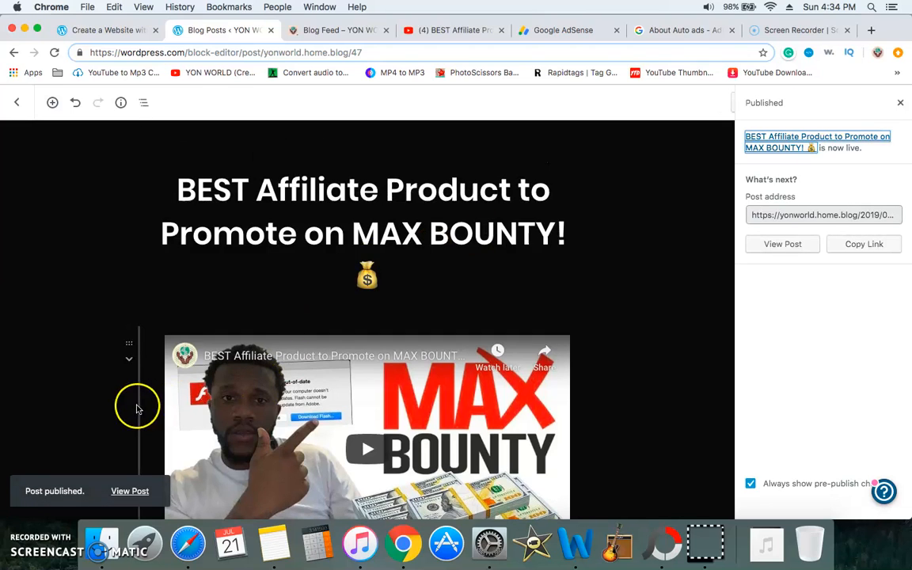
- View the published post on the live site and examine its video, caption, description links and hashtags
{"action": "left_click", "coordinate": [125, 491]}
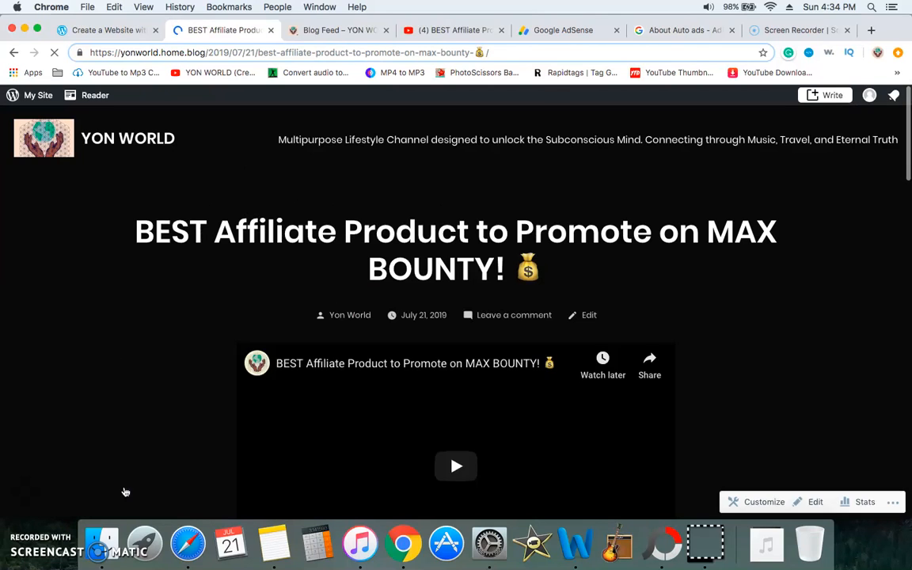
{"action": "scroll", "coordinate": [135, 433], "scroll_direction": "down", "scroll_amount": 5}
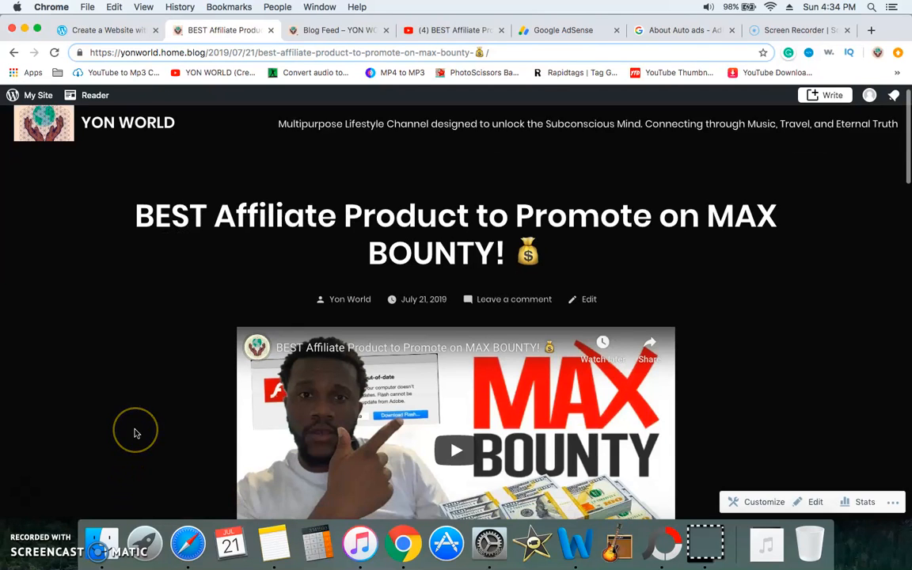
{"action": "scroll", "coordinate": [135, 433], "scroll_direction": "down", "scroll_amount": 6}
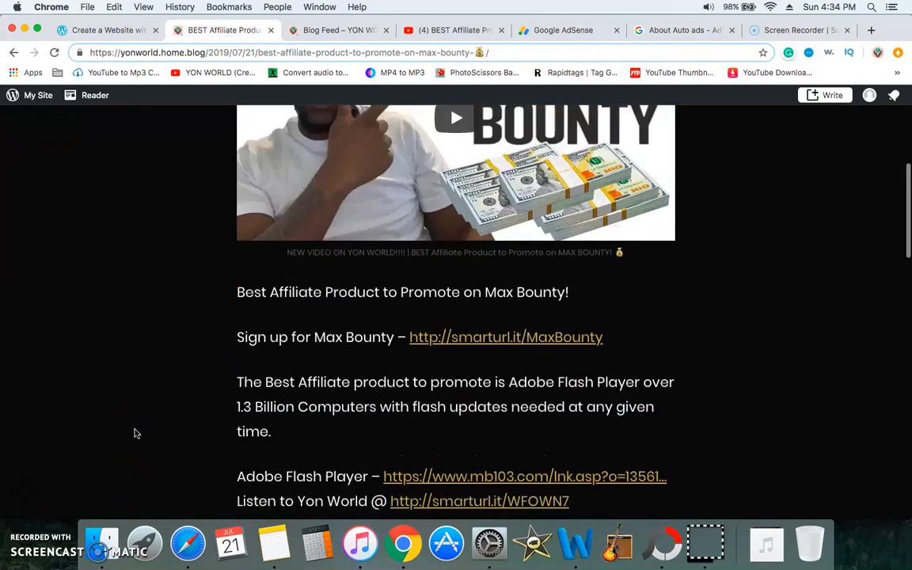
{"action": "scroll", "coordinate": [135, 433], "scroll_direction": "down", "scroll_amount": 3}
{"action": "scroll", "coordinate": [134, 434], "scroll_direction": "down", "scroll_amount": 8}
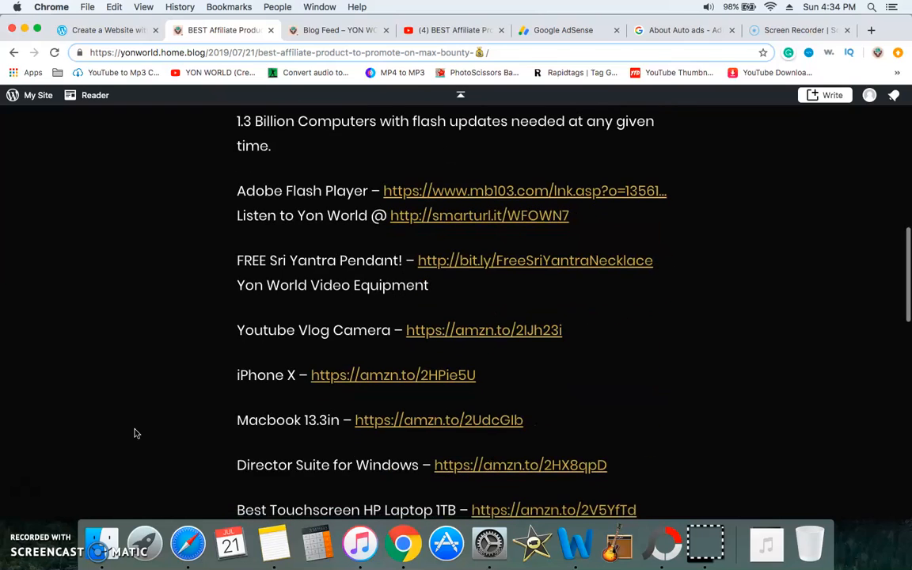
{"action": "left_click", "coordinate": [141, 367]}
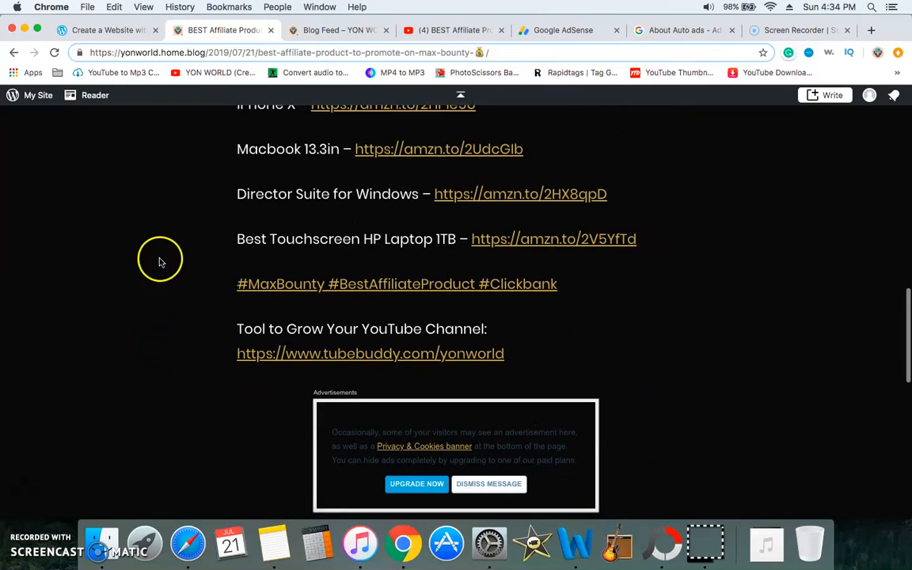
- Select the published post's web address and review the live page again from its title to the equipment links
{"action": "left_click", "coordinate": [95, 53]}
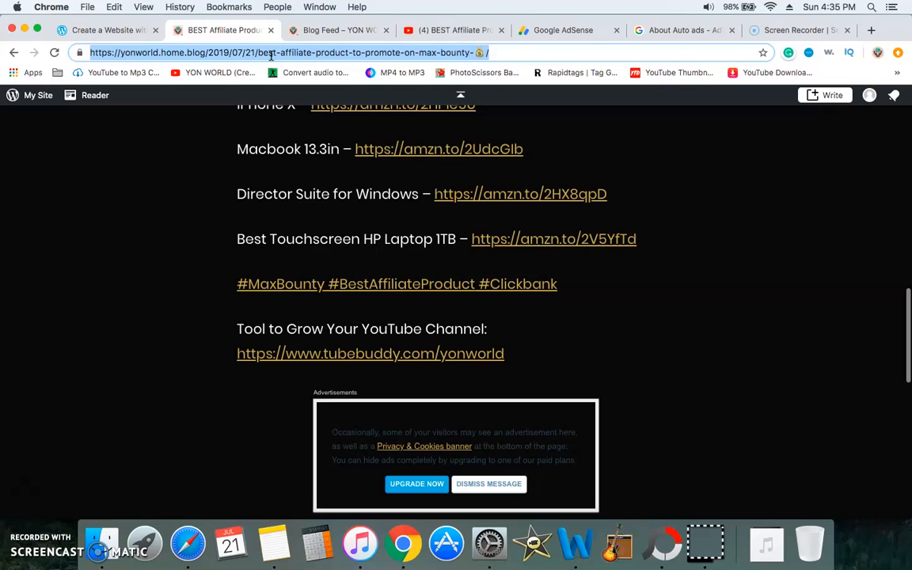
{"action": "scroll", "coordinate": [224, 203], "scroll_direction": "up", "scroll_amount": 5}
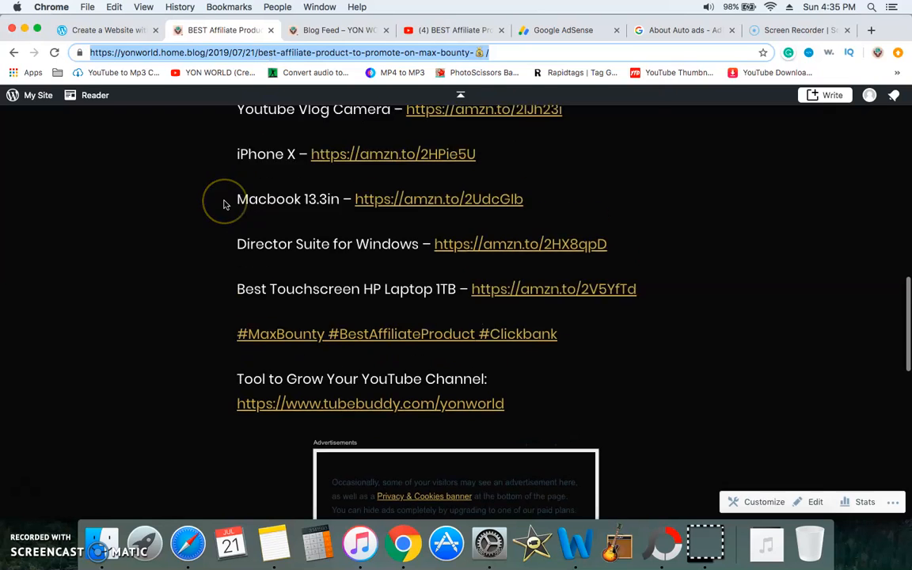
{"action": "scroll", "coordinate": [224, 204], "scroll_direction": "up", "scroll_amount": 12}
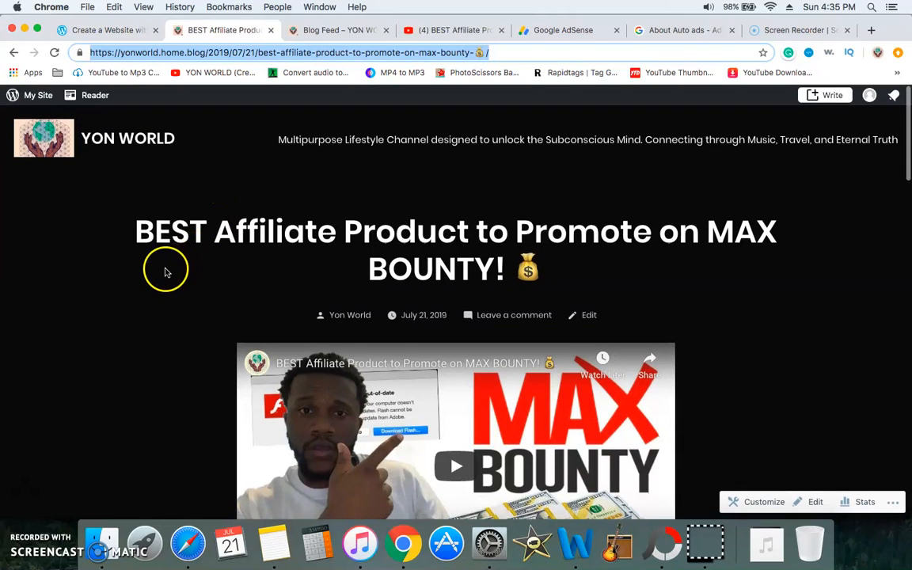
{"action": "scroll", "coordinate": [164, 270], "scroll_direction": "down", "scroll_amount": 8}
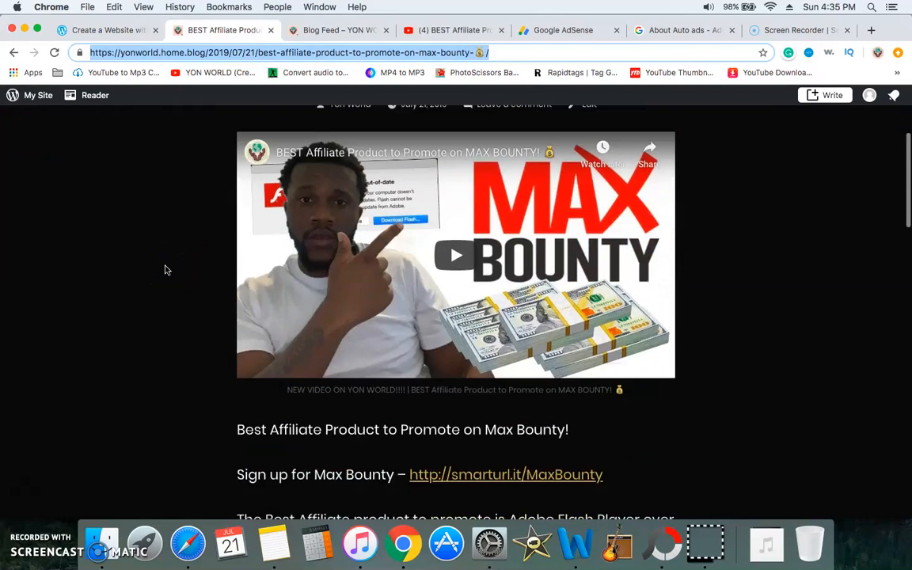
{"action": "scroll", "coordinate": [165, 270], "scroll_direction": "down", "scroll_amount": 7}
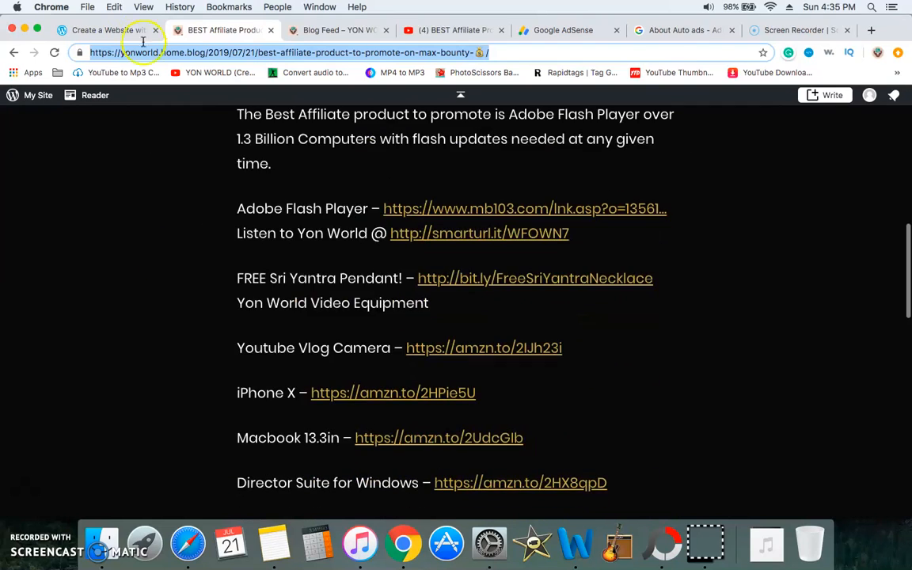
- Go to the site's dashboard and examine its daily traffic stats, including views, visitors, referrers and countries
{"action": "left_click", "coordinate": [108, 29]}
{"action": "left_click", "coordinate": [218, 30]}
{"action": "left_click", "coordinate": [42, 102]}
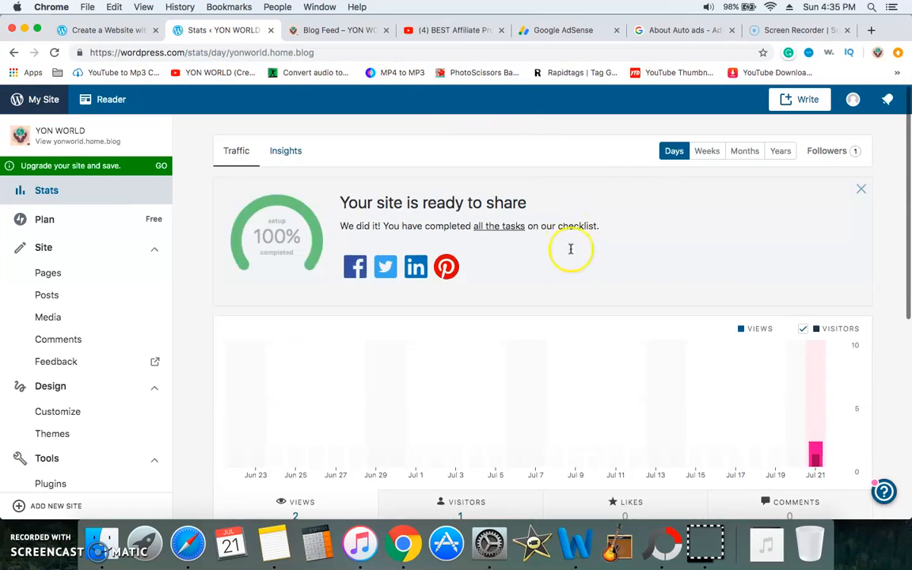
{"action": "scroll", "coordinate": [814, 444], "scroll_direction": "down", "scroll_amount": 3}
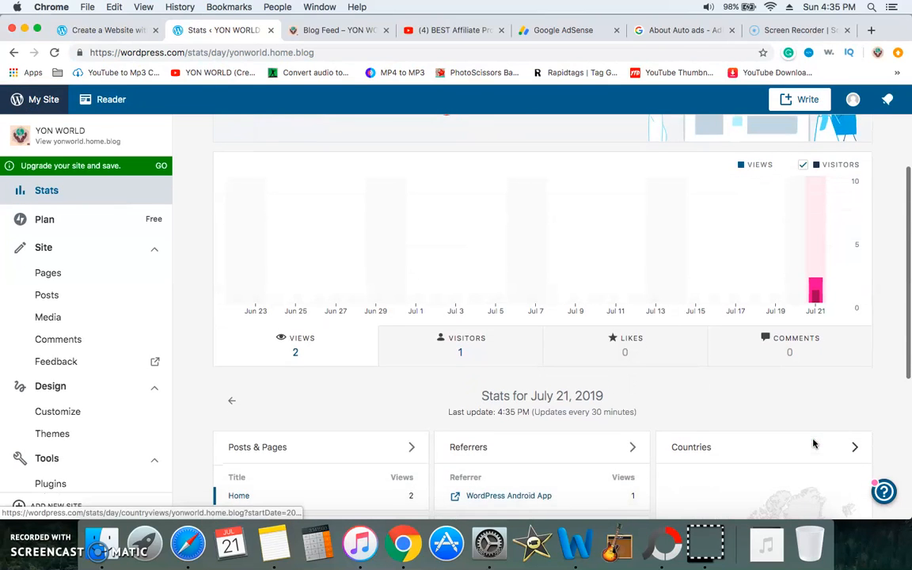
{"action": "scroll", "coordinate": [813, 444], "scroll_direction": "down", "scroll_amount": 3}
{"action": "scroll", "coordinate": [813, 444], "scroll_direction": "down", "scroll_amount": 2}
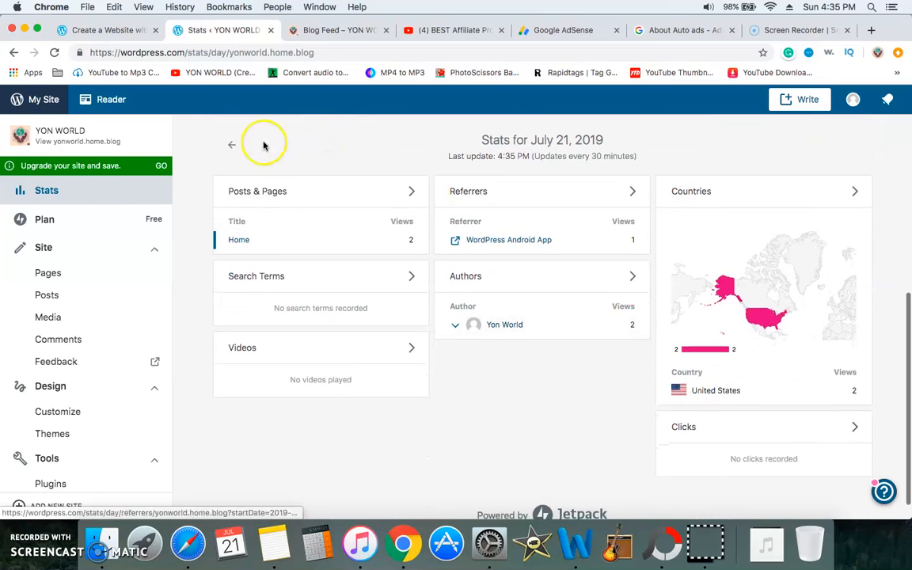
- Open the site's plugin browser, look over the featured and popular plugins, and search for "ad"
{"action": "scroll", "coordinate": [56, 452], "scroll_direction": "down", "scroll_amount": 1}
{"action": "left_click", "coordinate": [58, 453]}
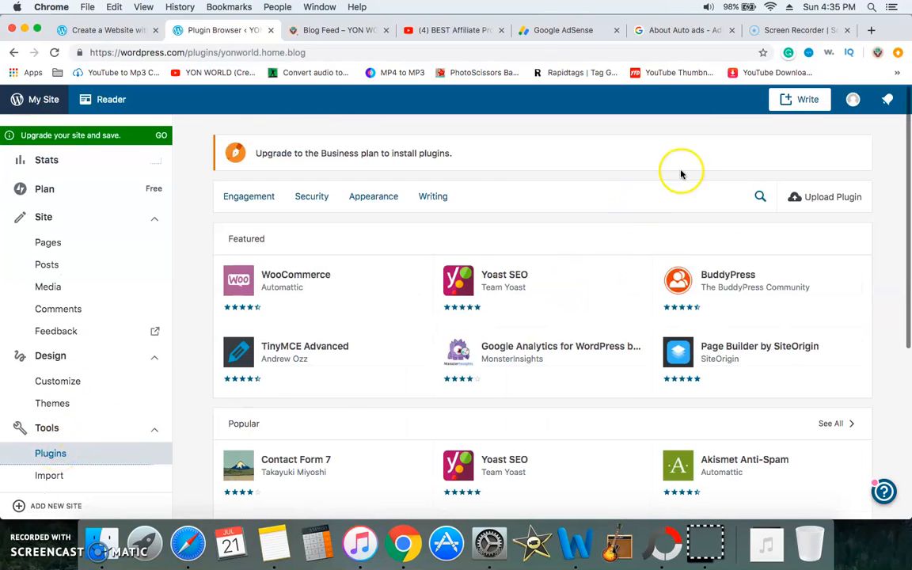
{"action": "scroll", "coordinate": [694, 169], "scroll_direction": "down", "scroll_amount": 1}
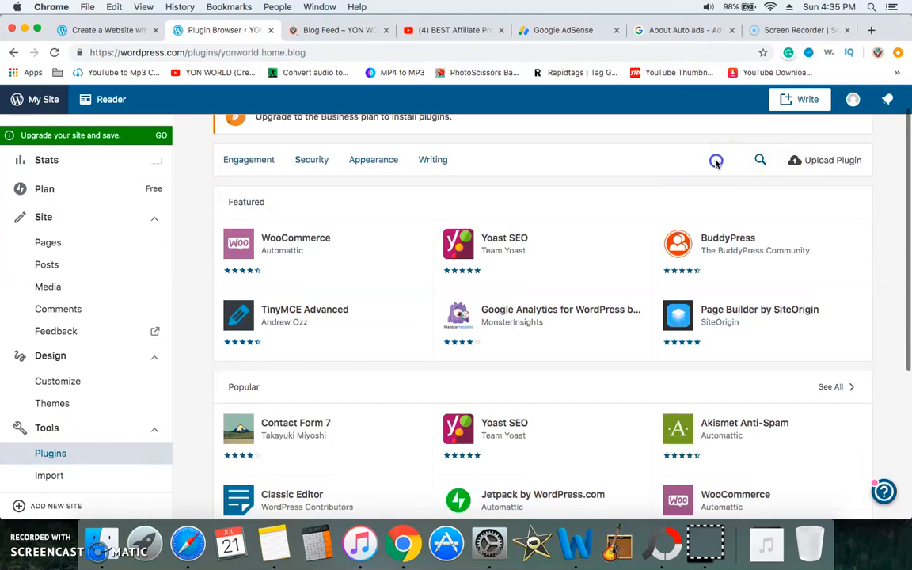
{"action": "left_click", "coordinate": [762, 160]}
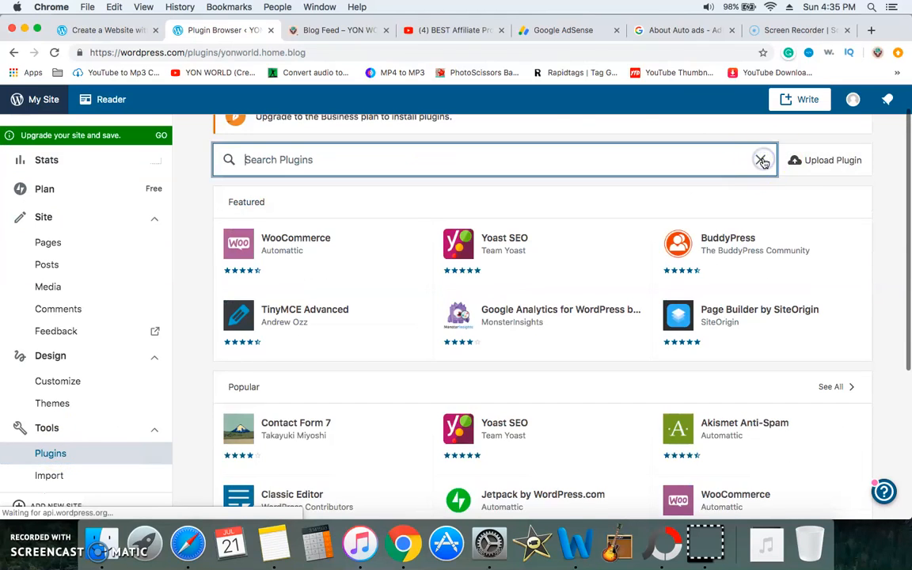
{"action": "type", "text": "ad"}
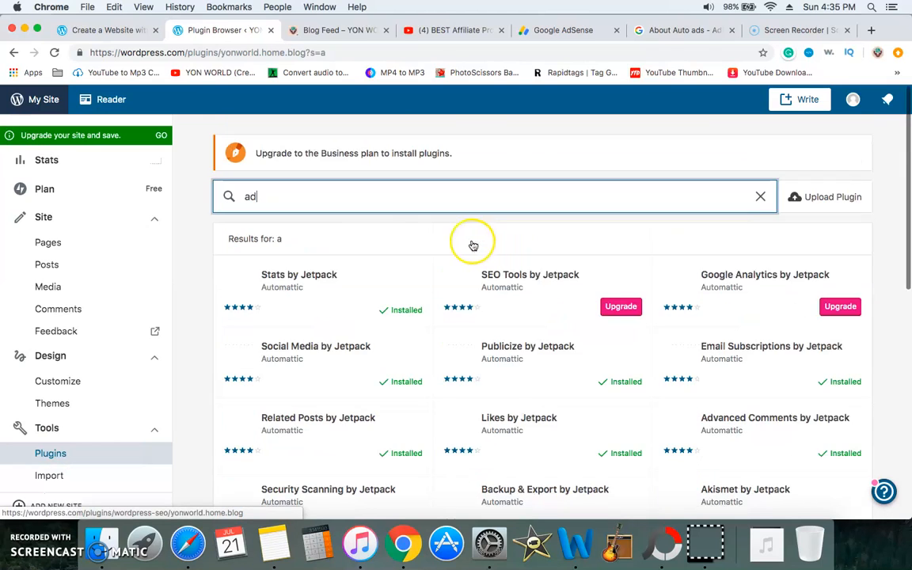
{"action": "scroll", "coordinate": [368, 333], "scroll_direction": "down", "scroll_amount": 2}
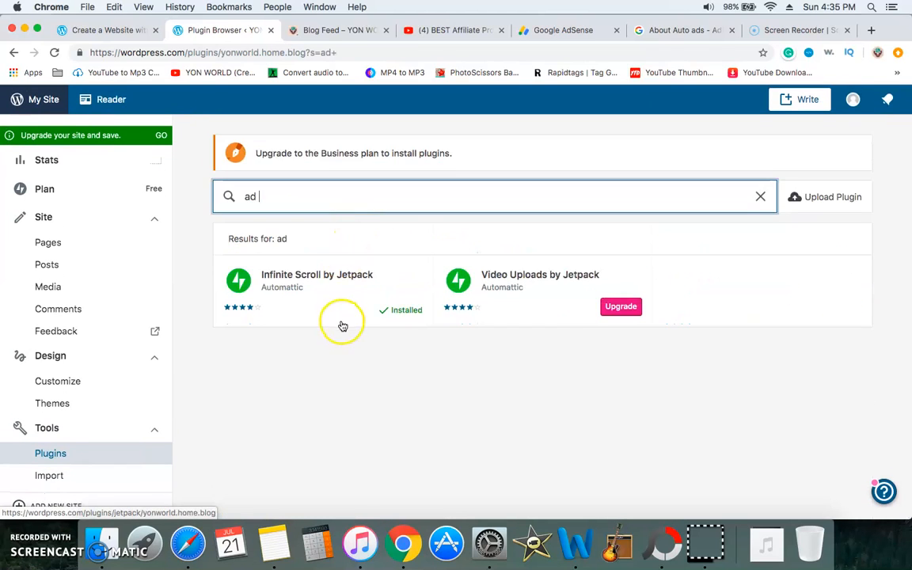
- Clear and re-enter the plugin search for "ad", and open the details page of the Ad Inserter plugin
{"action": "left_click", "coordinate": [303, 205]}
{"action": "key", "text": "BackSpace"}
{"action": "key", "text": "BackSpace"}
{"action": "key", "text": "BackSpace"}
{"action": "type", "text": "ad"}
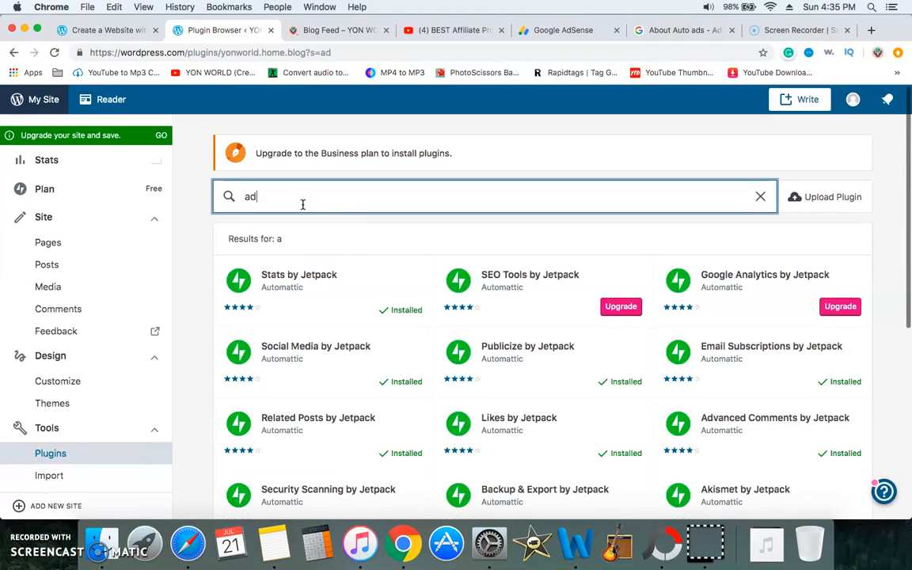
{"action": "scroll", "coordinate": [301, 204], "scroll_direction": "down", "scroll_amount": 3}
{"action": "left_click", "coordinate": [304, 313]}
{"action": "left_click", "coordinate": [275, 458]}
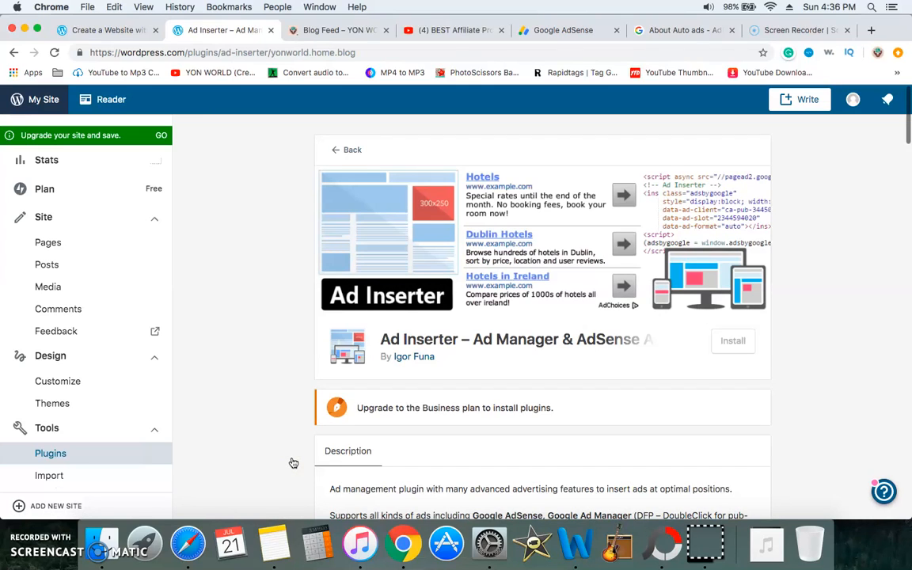
- Switch to Google AdSense and examine its Auto ads page and the About Auto ads help article, including benefits and how they work
{"action": "left_click", "coordinate": [541, 31]}
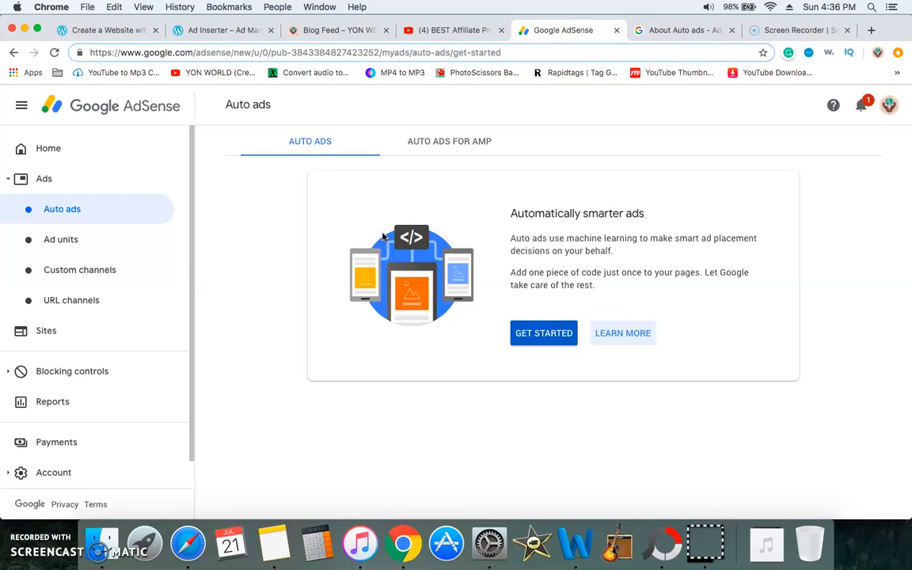
{"action": "left_click", "coordinate": [115, 30]}
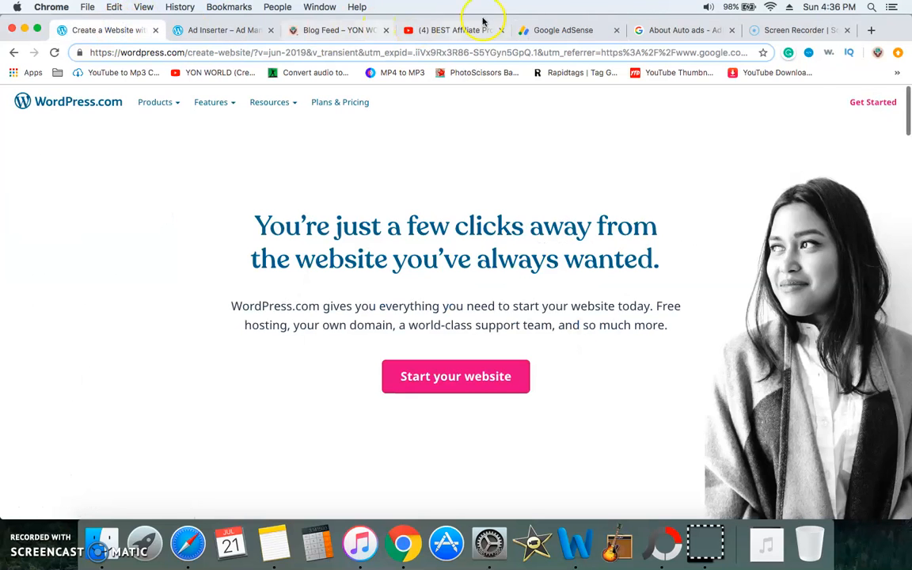
{"action": "left_click", "coordinate": [567, 31]}
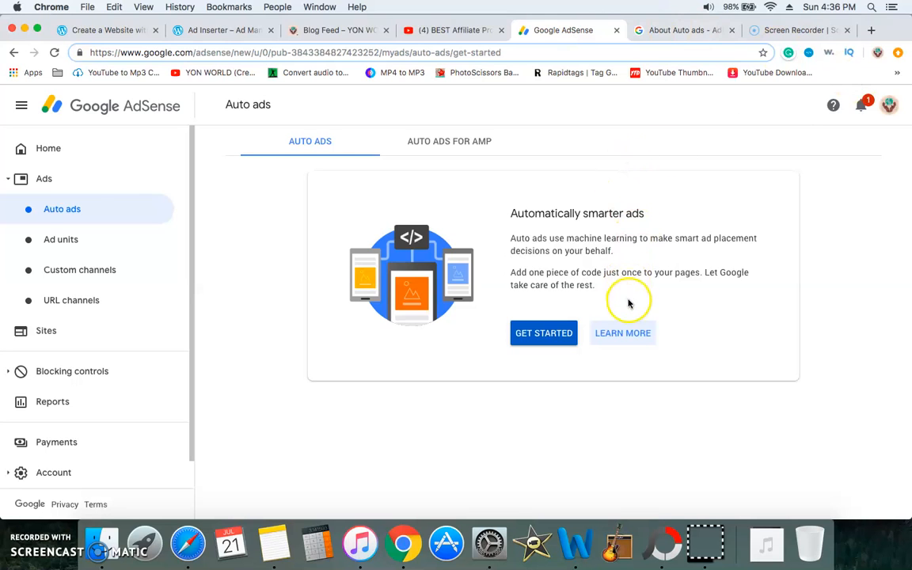
{"action": "left_click", "coordinate": [662, 30]}
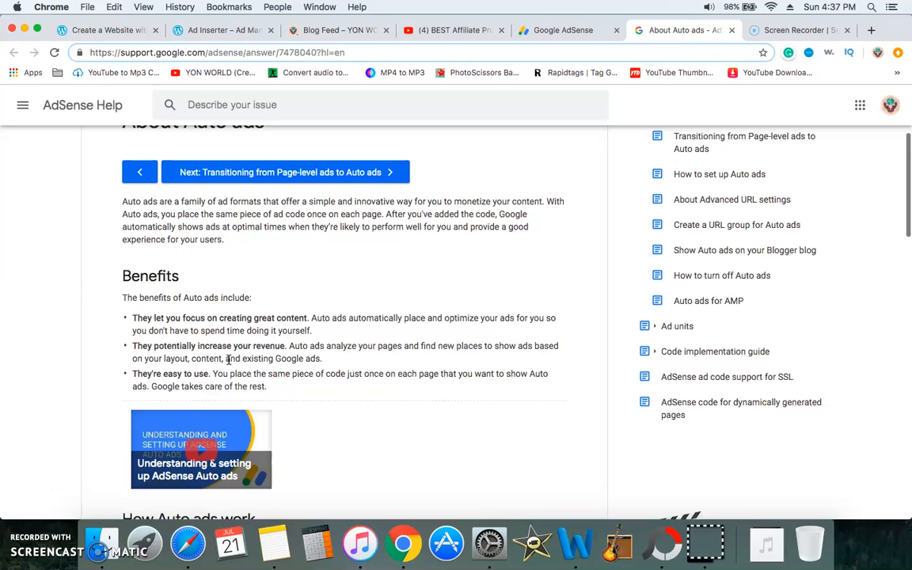
{"action": "scroll", "coordinate": [228, 359], "scroll_direction": "down", "scroll_amount": 5}
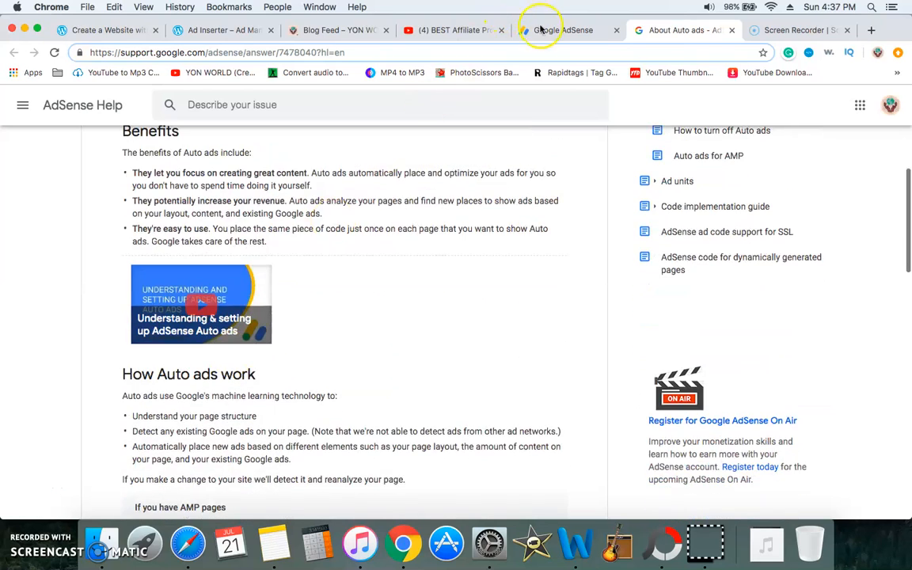
{"action": "left_click", "coordinate": [545, 31]}
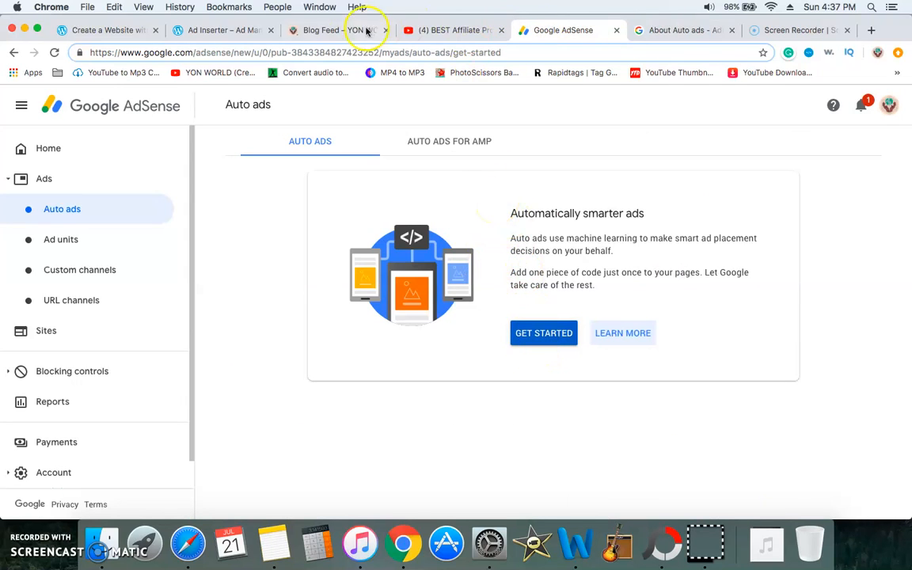
- Return to the Ad Inserter plugin page on WordPress, read its description, and recheck the AdSense Auto ads page
{"action": "left_click", "coordinate": [237, 33]}
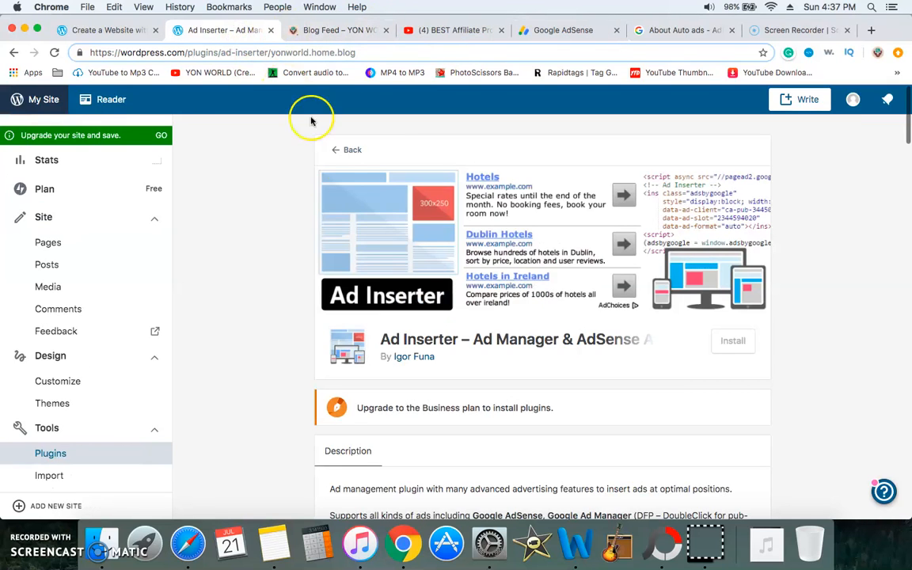
{"action": "scroll", "coordinate": [371, 196], "scroll_direction": "down", "scroll_amount": 3}
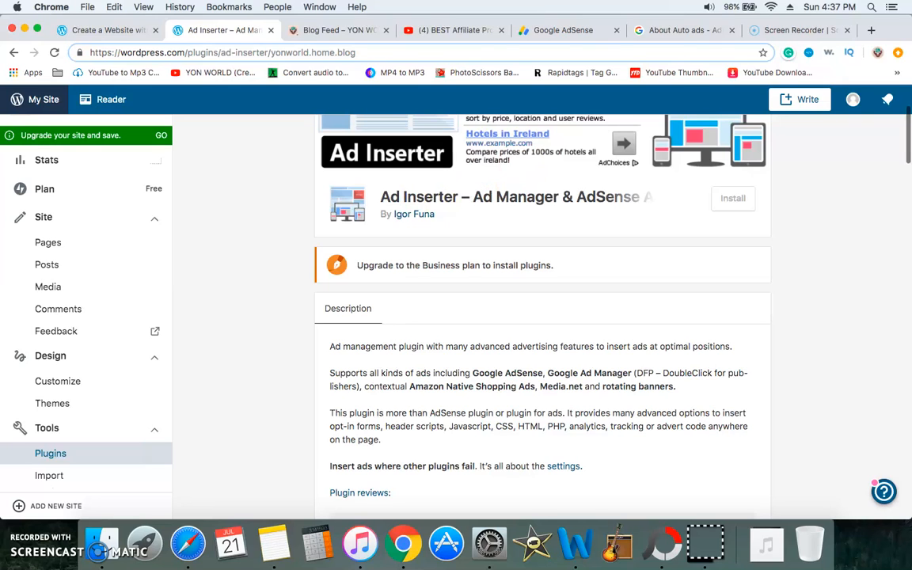
{"action": "left_click", "coordinate": [554, 30]}
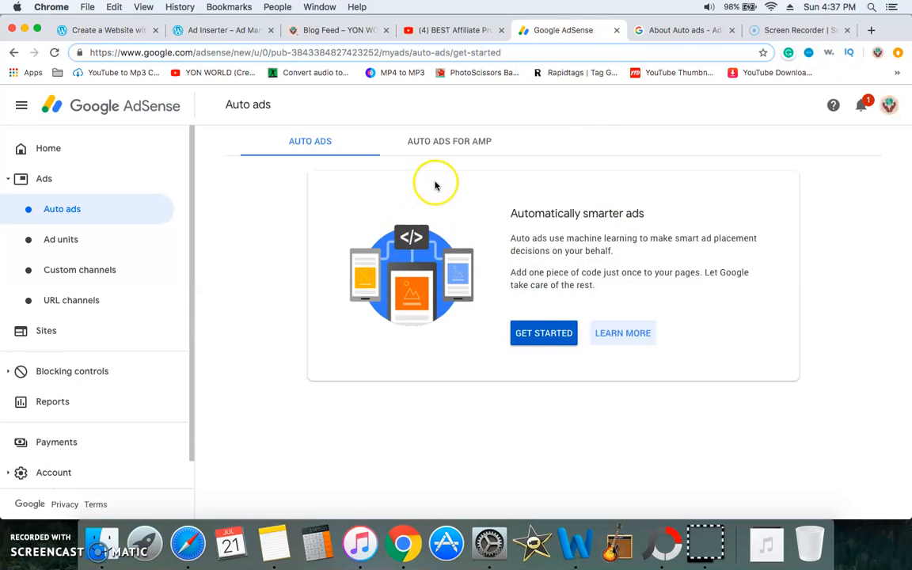
{"action": "left_click", "coordinate": [224, 28]}
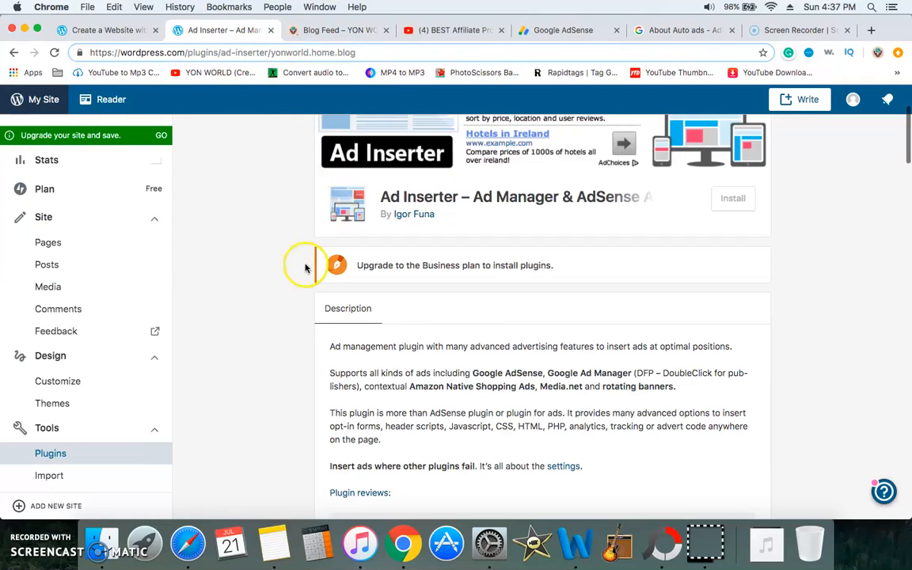
- View the WordPress.com website-creation page, and return to the site's dashboard to open its daily traffic stats
{"action": "left_click", "coordinate": [101, 30]}
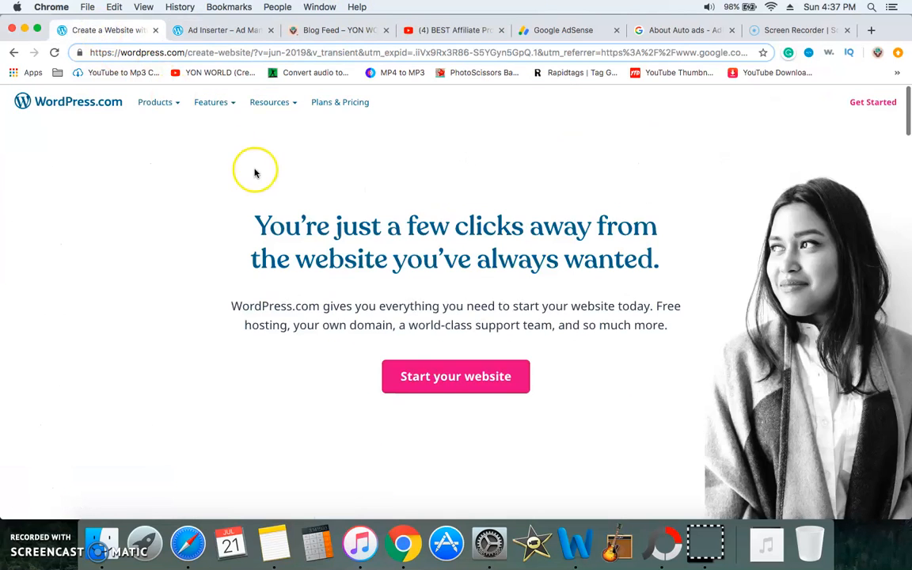
{"action": "left_click", "coordinate": [205, 30]}
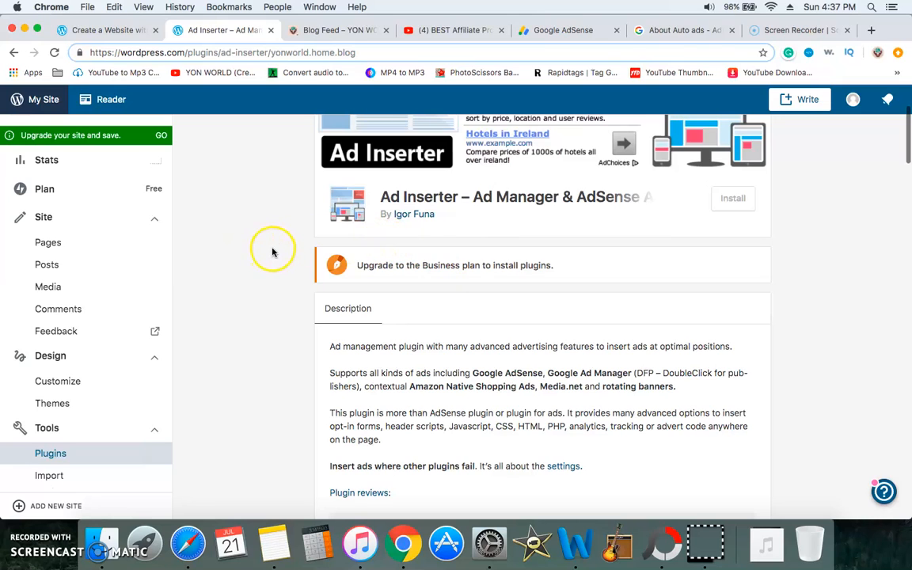
{"action": "left_click", "coordinate": [57, 174]}
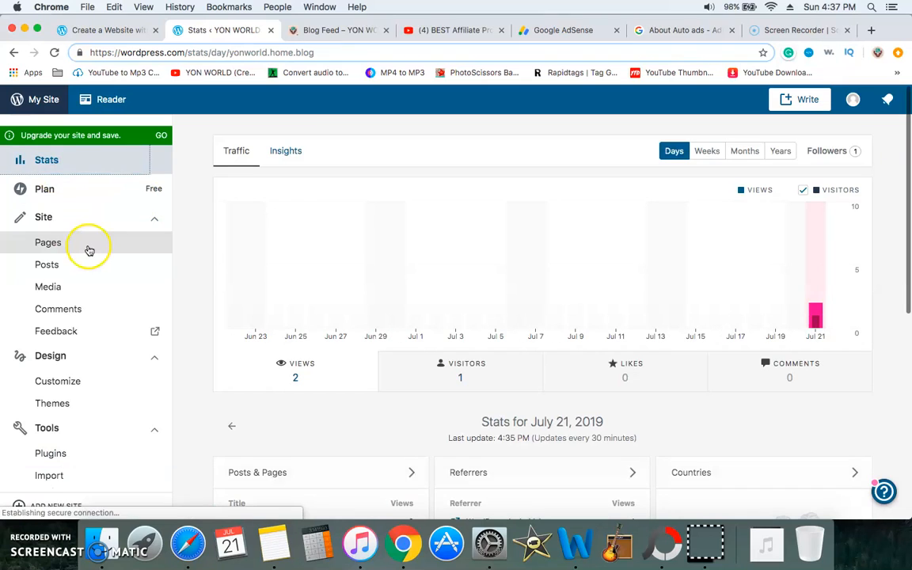